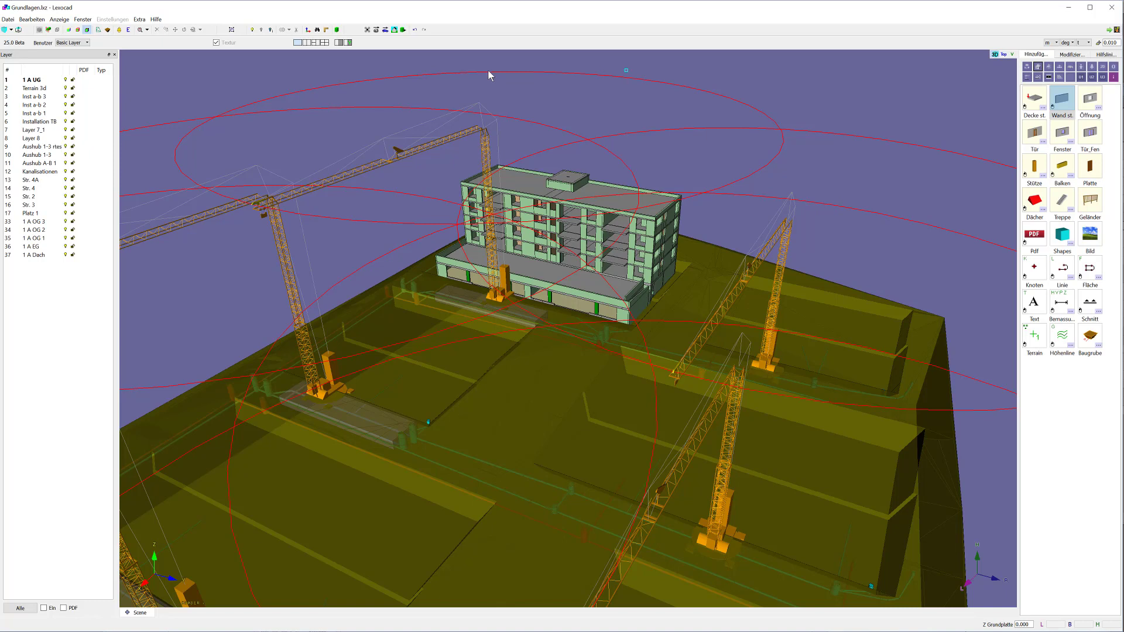
Step: Keep the Basic Layer user profile, then hide and re-show the layer panel
click(80, 44)
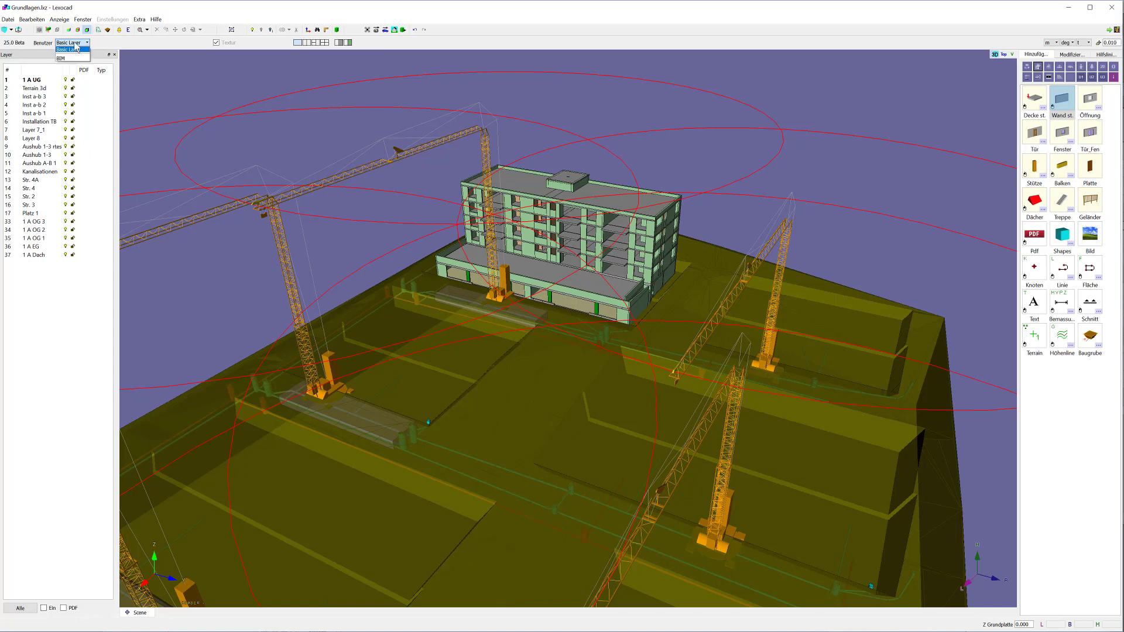
click(77, 48)
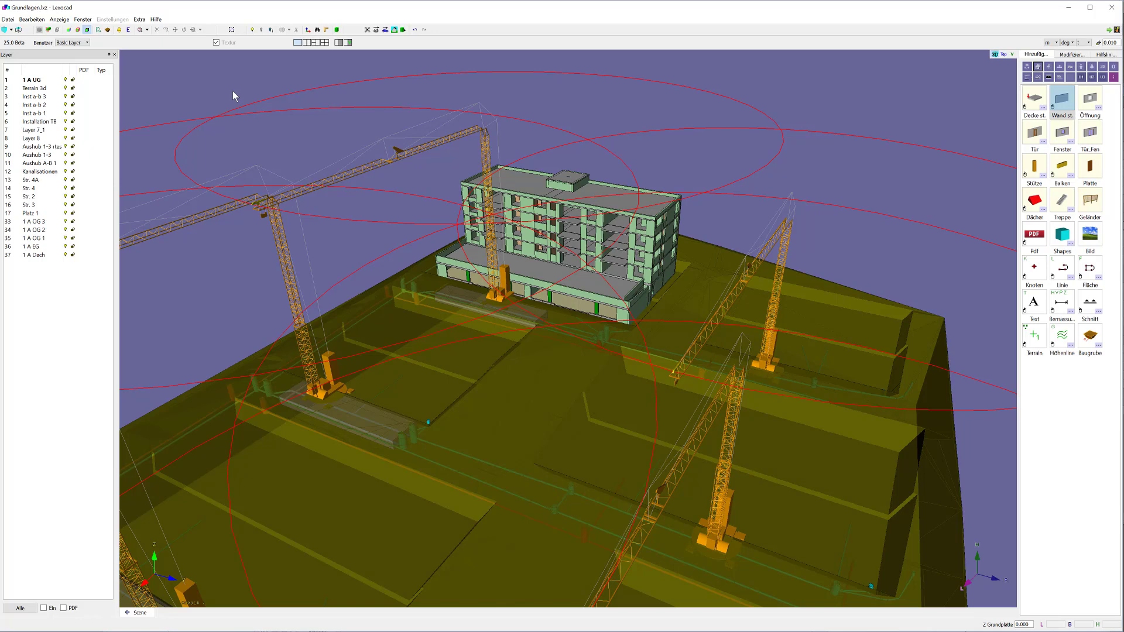
click(83, 19)
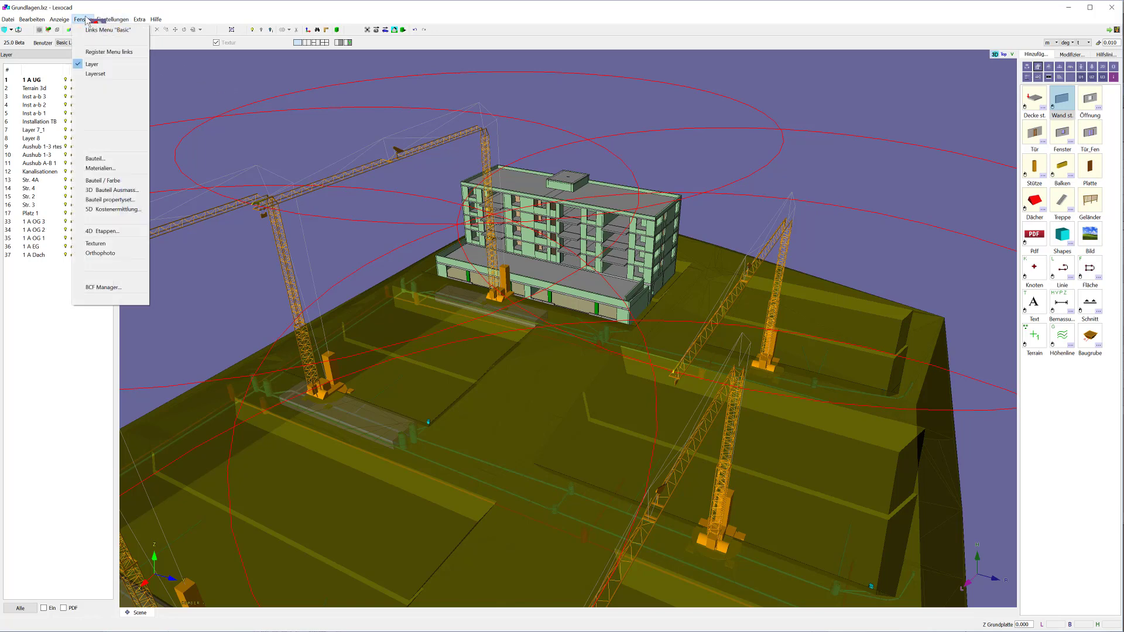
click(87, 64)
click(83, 20)
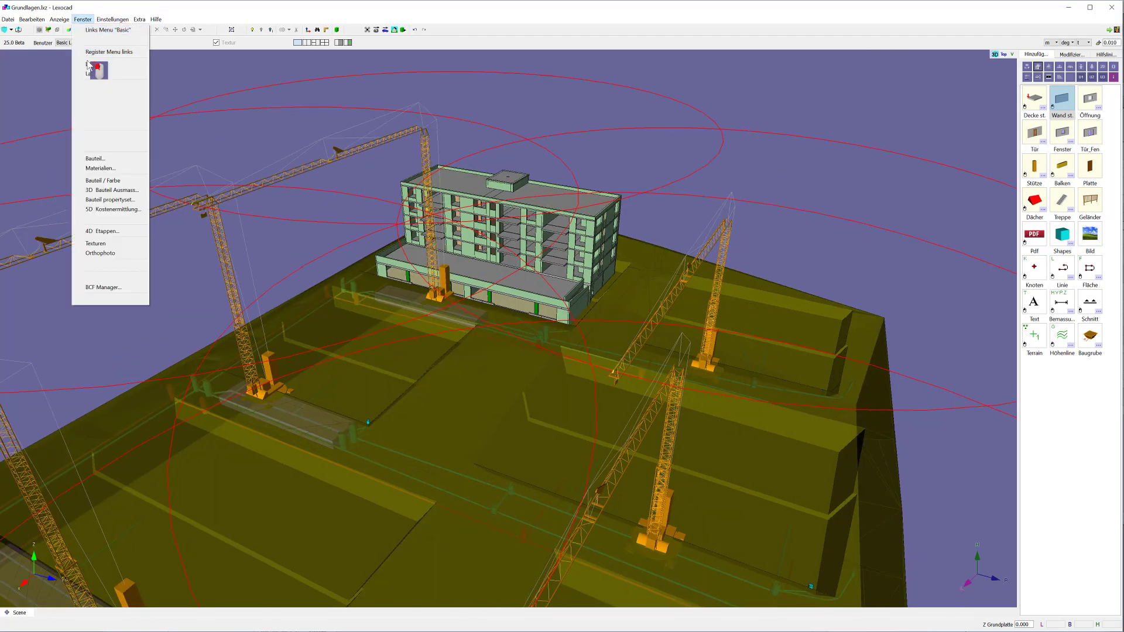
click(89, 66)
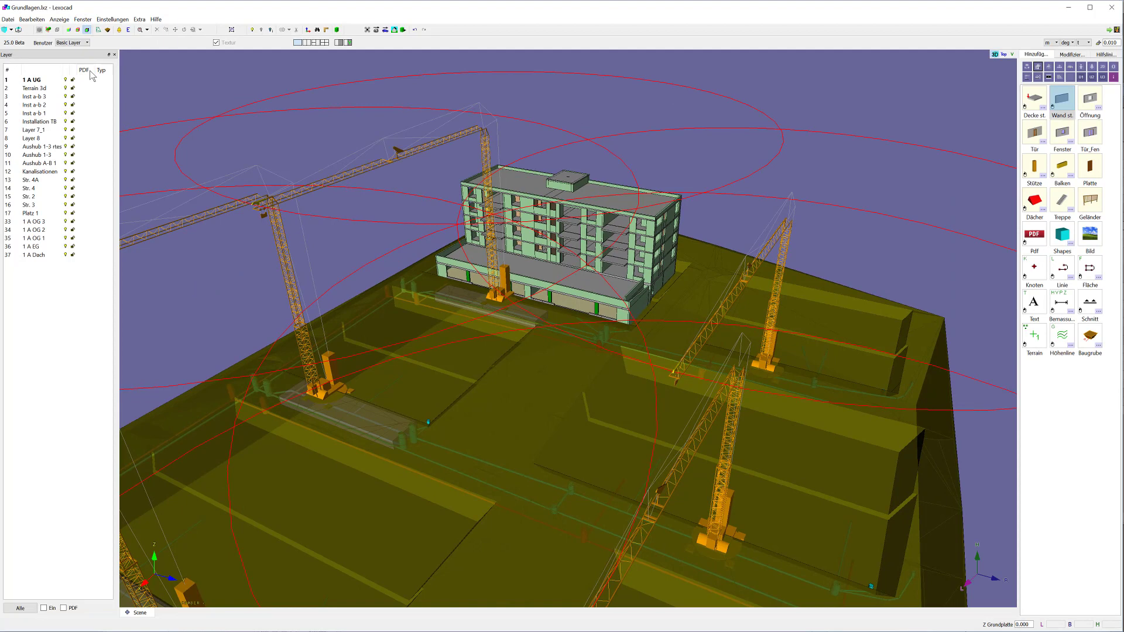
Step: Make 1 A Dach the current layer and add a new layer below it named Test
right_click(26, 180)
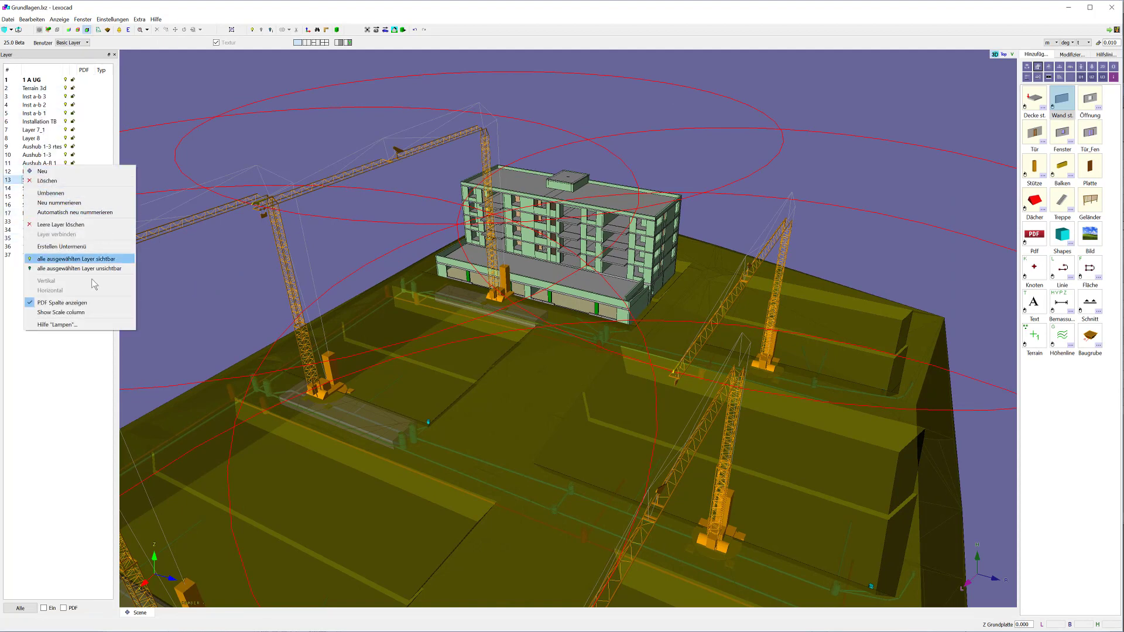
click(190, 196)
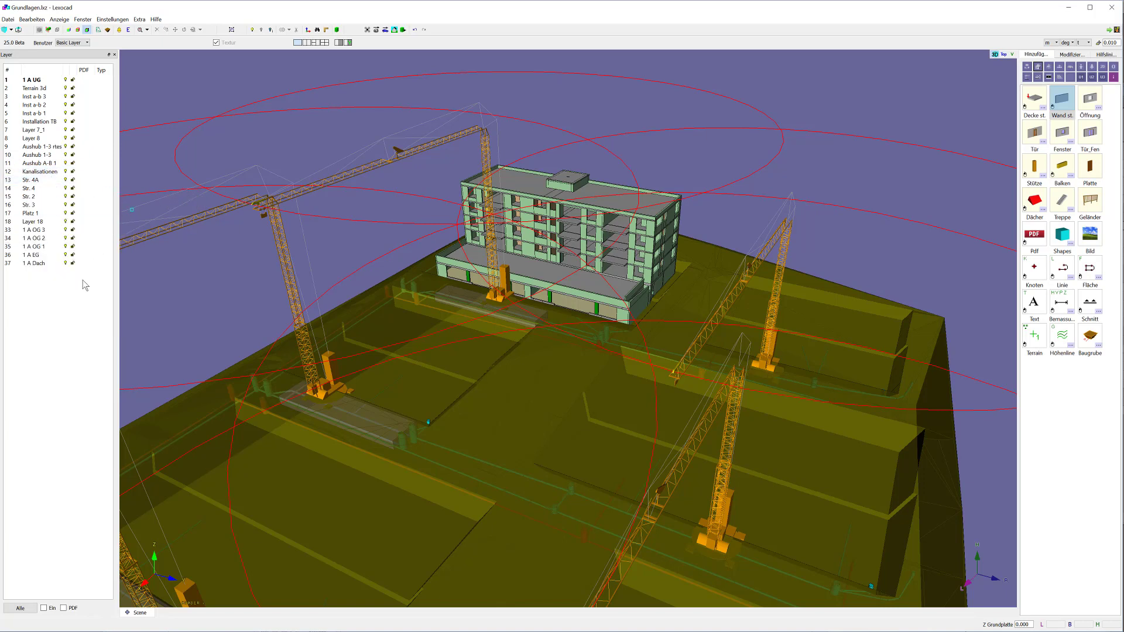
click(31, 263)
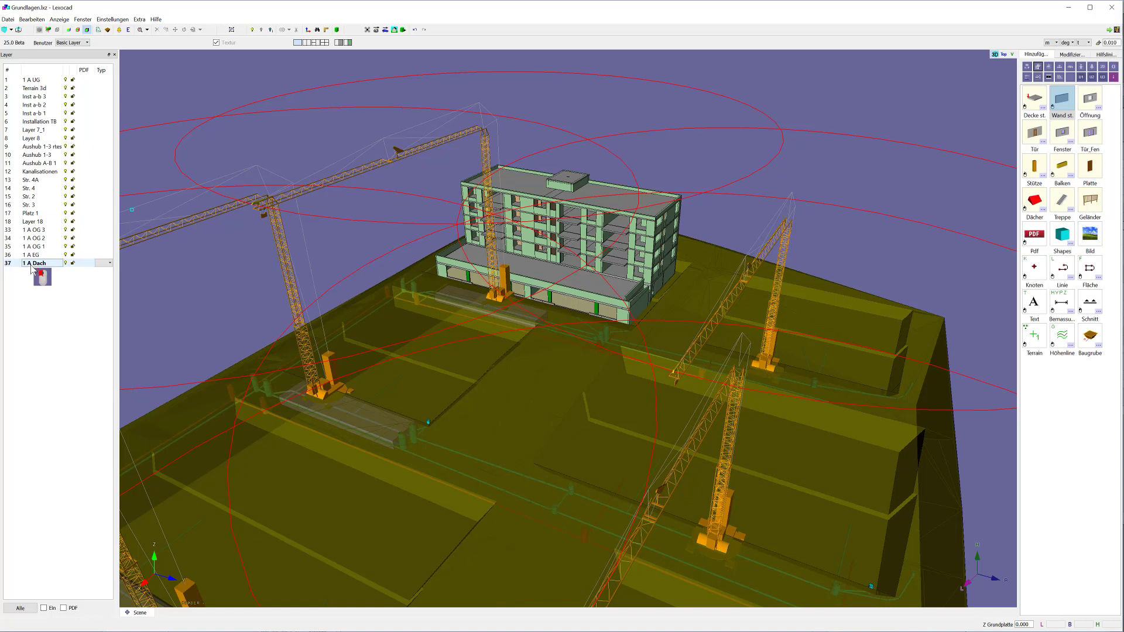
right_click(31, 268)
click(44, 273)
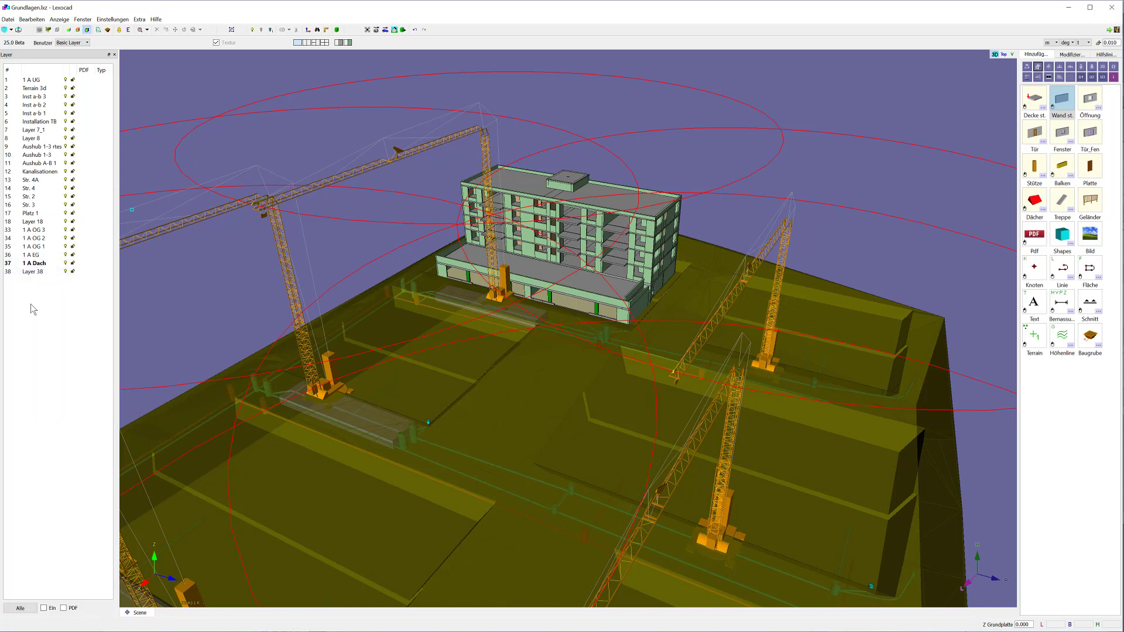
double_click(40, 273)
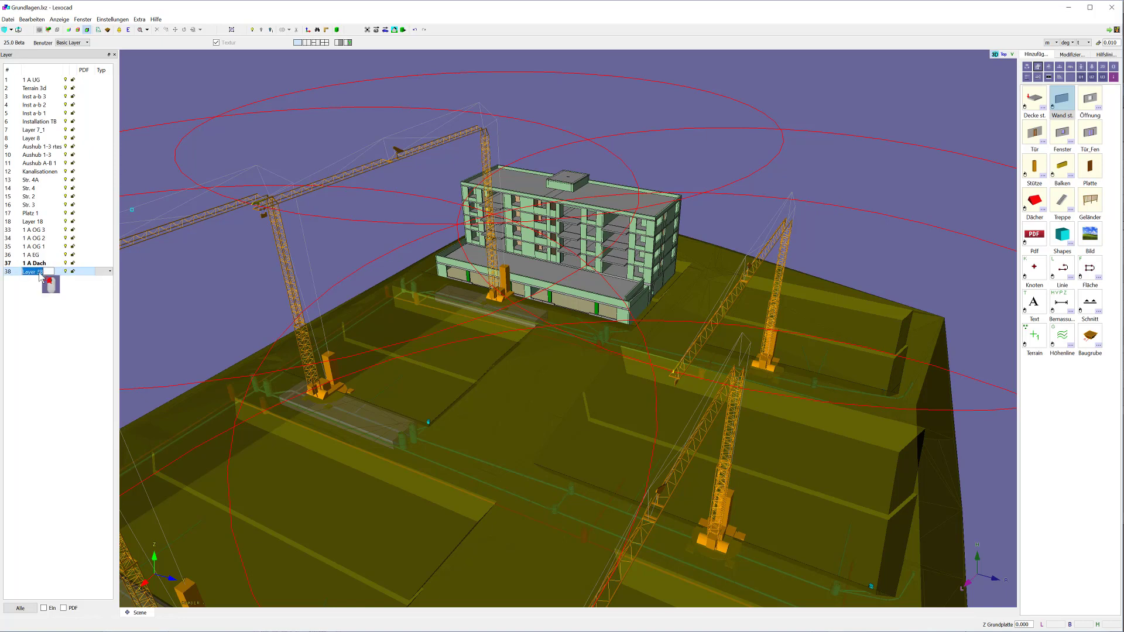
text(Test)
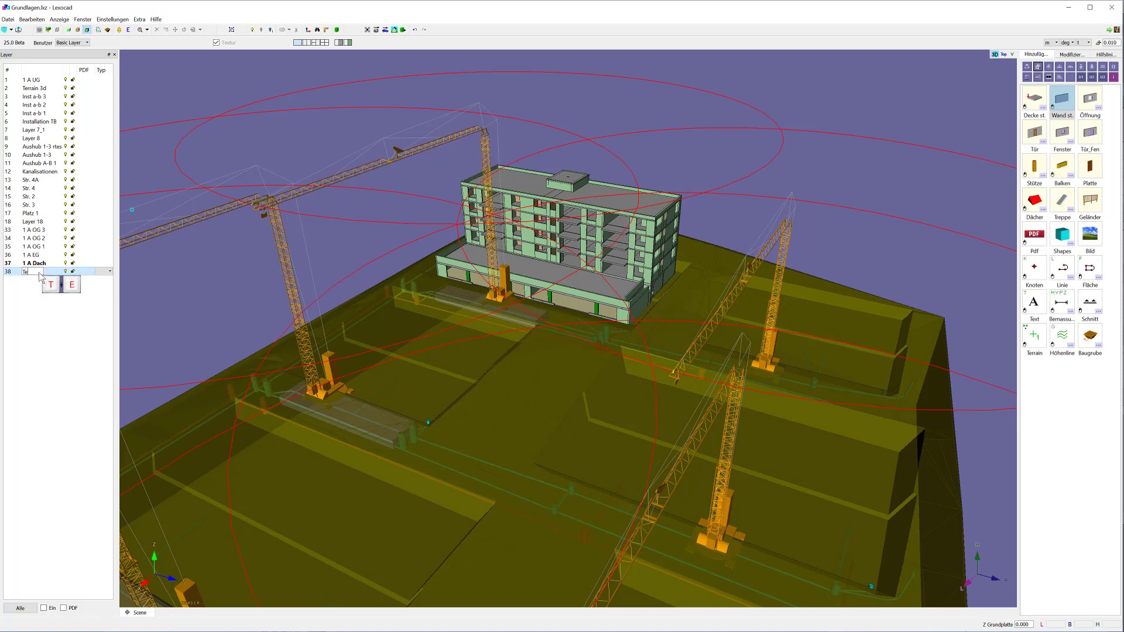
key(Return)
Step: Make the selected layers visible and select the new Test layer
right_click(29, 271)
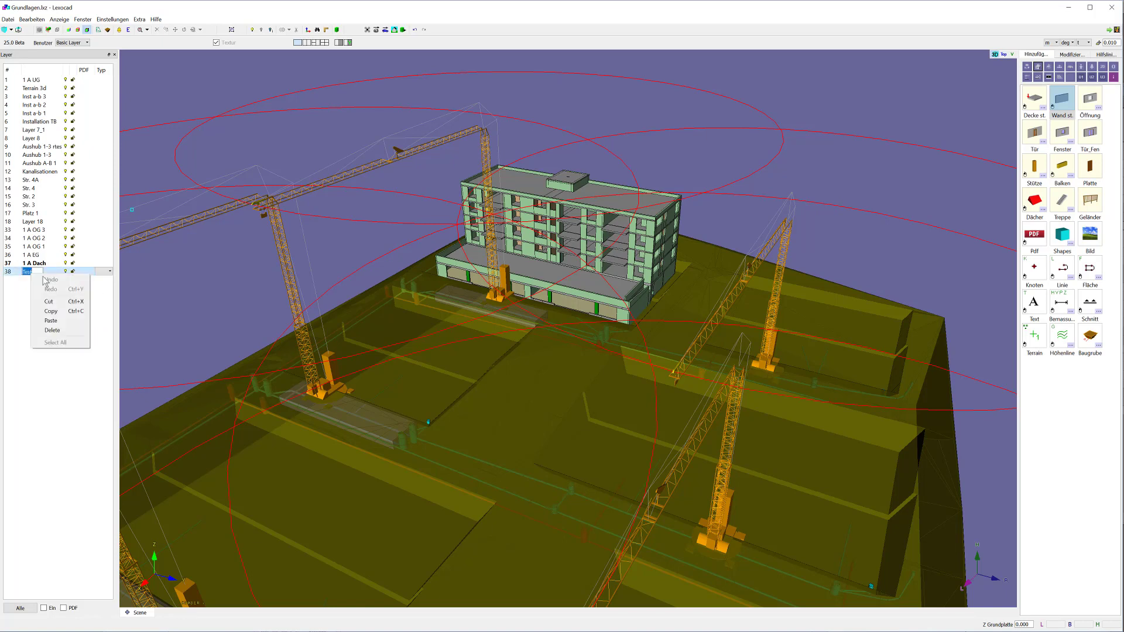
key(Escape)
double_click(39, 271)
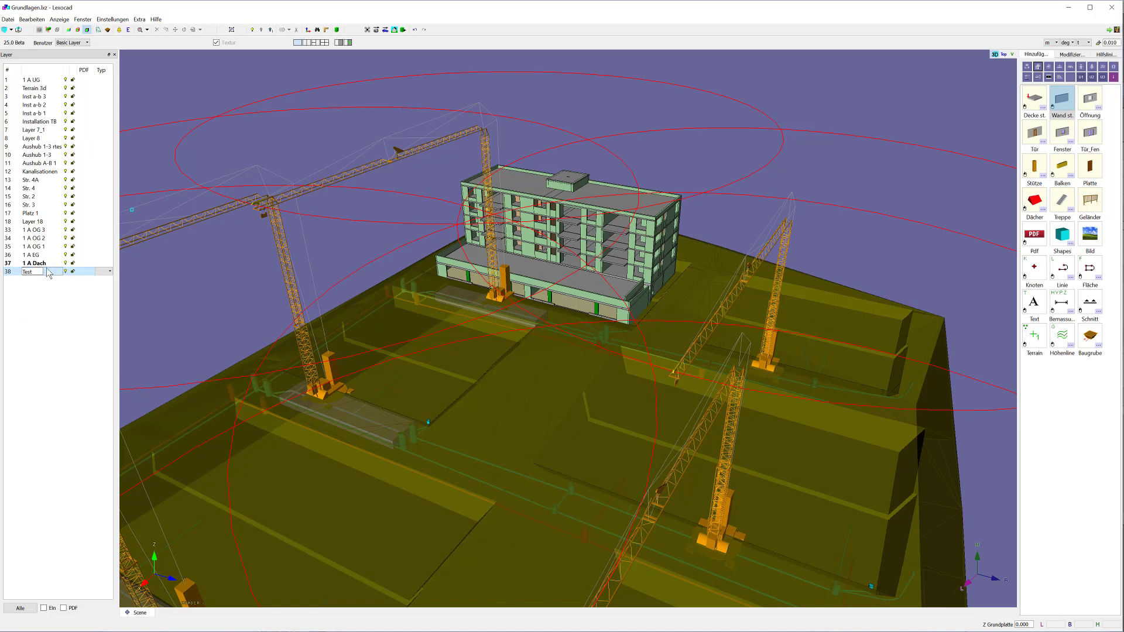
click(47, 266)
right_click(46, 270)
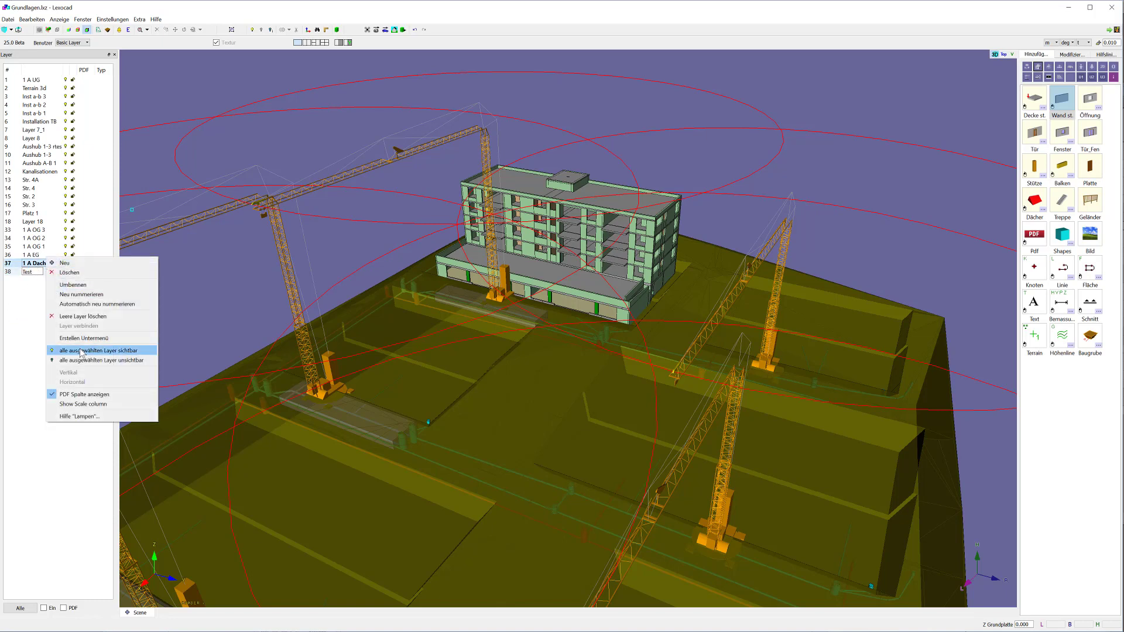
click(56, 326)
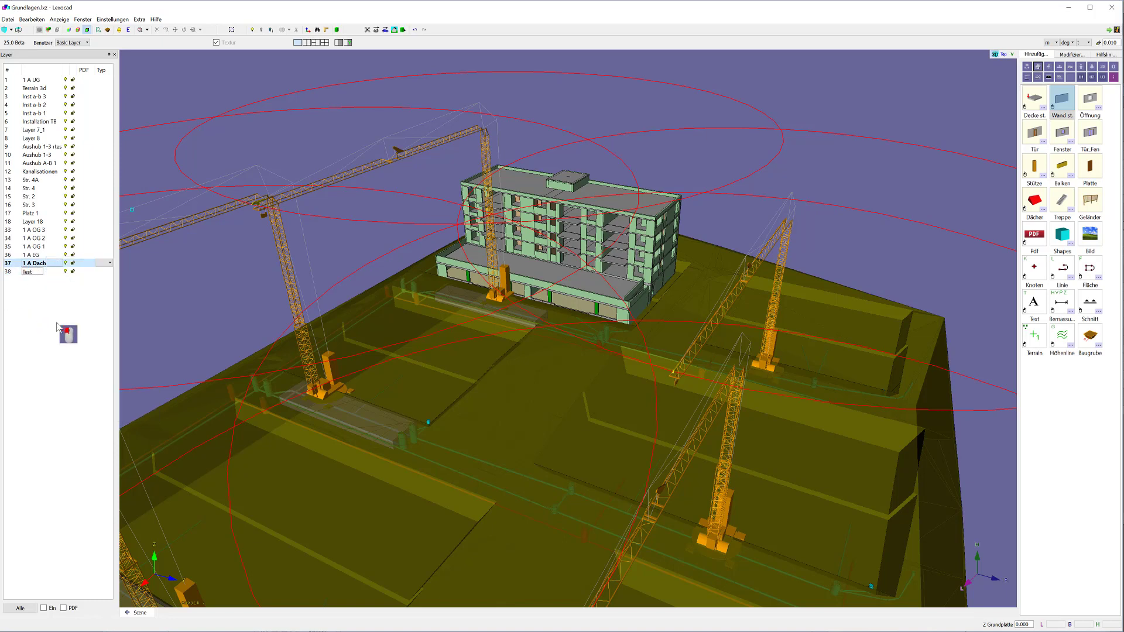
click(57, 273)
Step: Add a new layer group below Test and renumber it 30
right_click(53, 262)
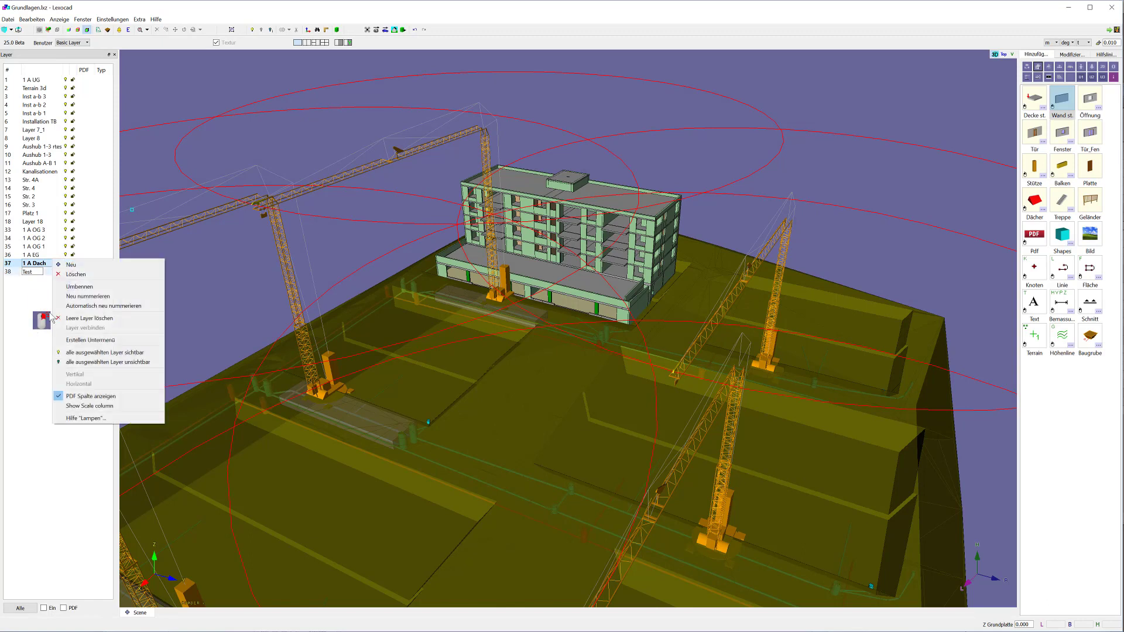
click(103, 340)
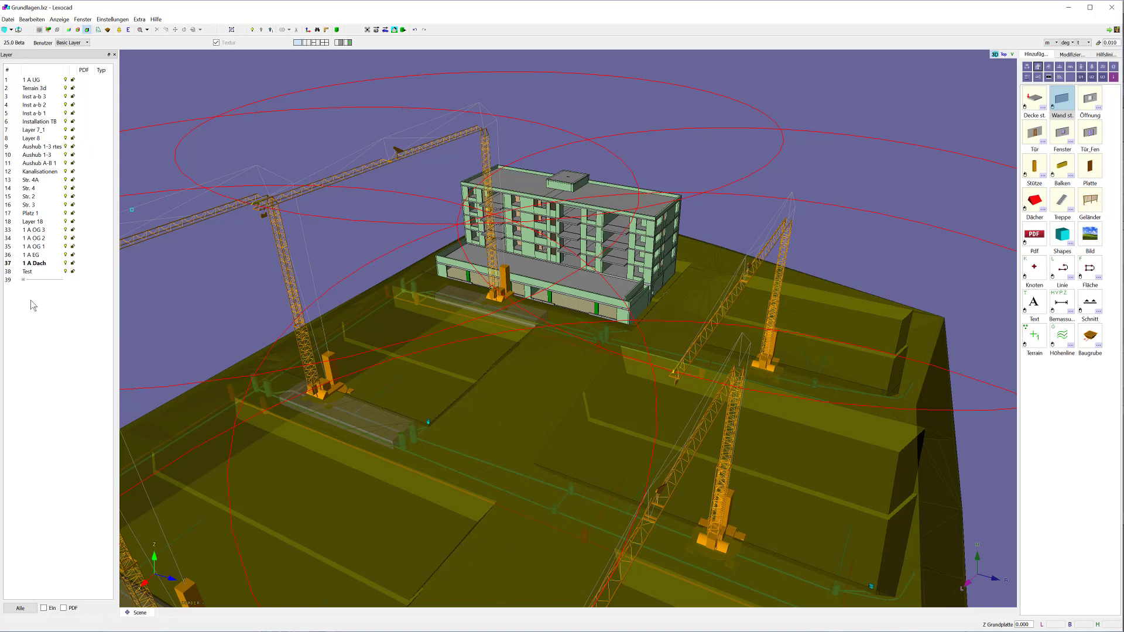
click(7, 279)
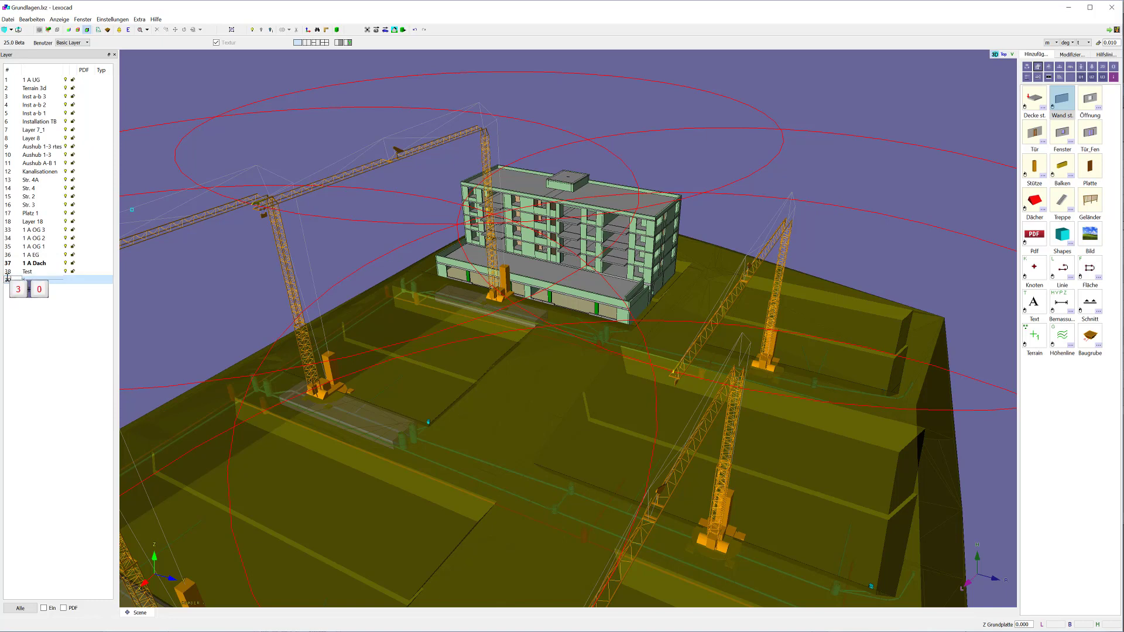
text(30)
key(Return)
click(26, 230)
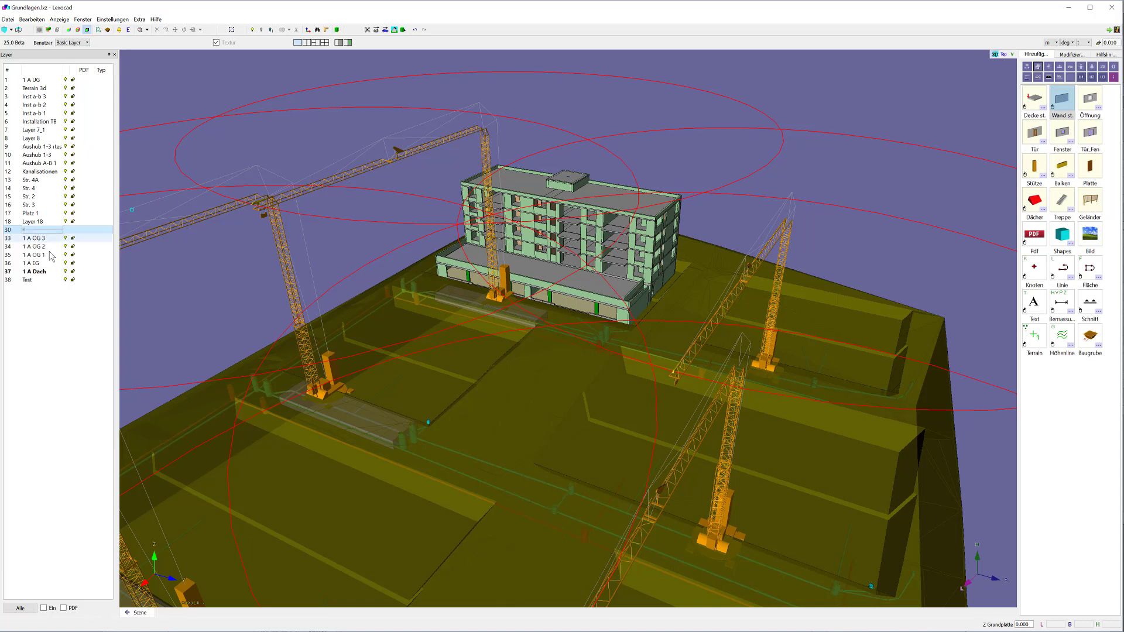
Step: Add layer group 39 with four new layers, Layer 40 to Layer 43
right_click(31, 282)
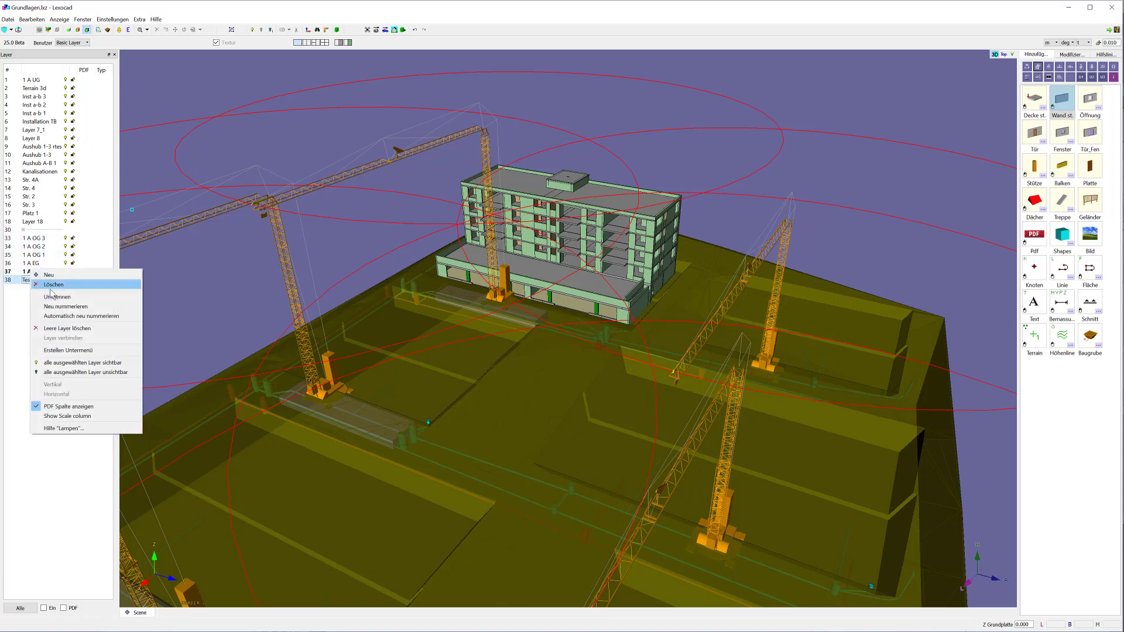
click(78, 353)
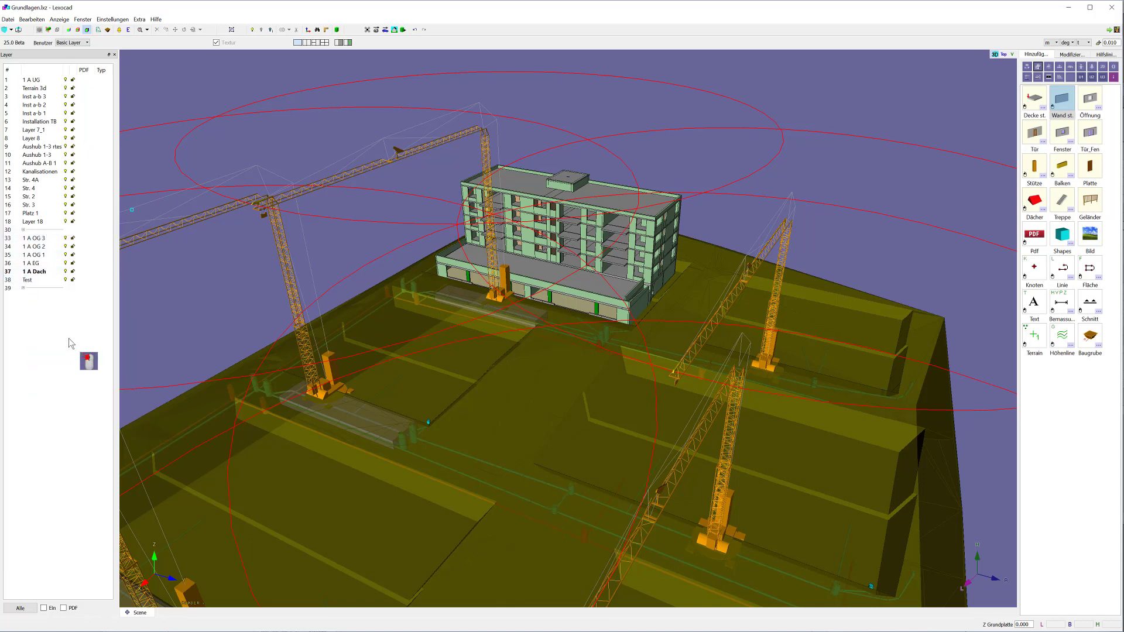
right_click(40, 287)
click(54, 282)
right_click(41, 285)
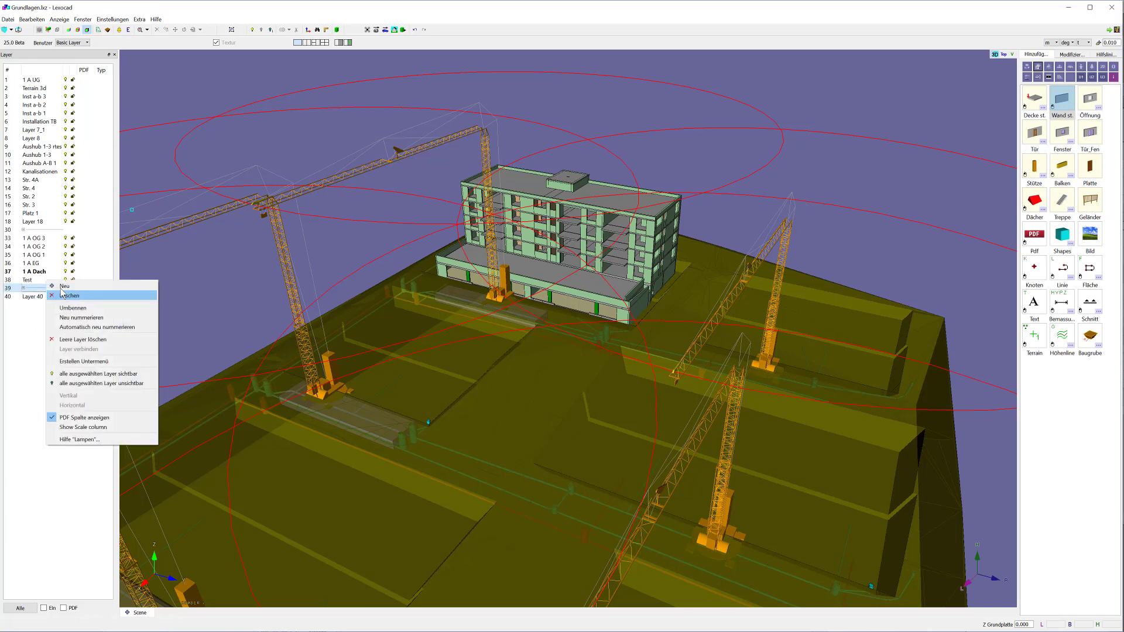
click(55, 291)
right_click(47, 288)
click(58, 295)
right_click(46, 289)
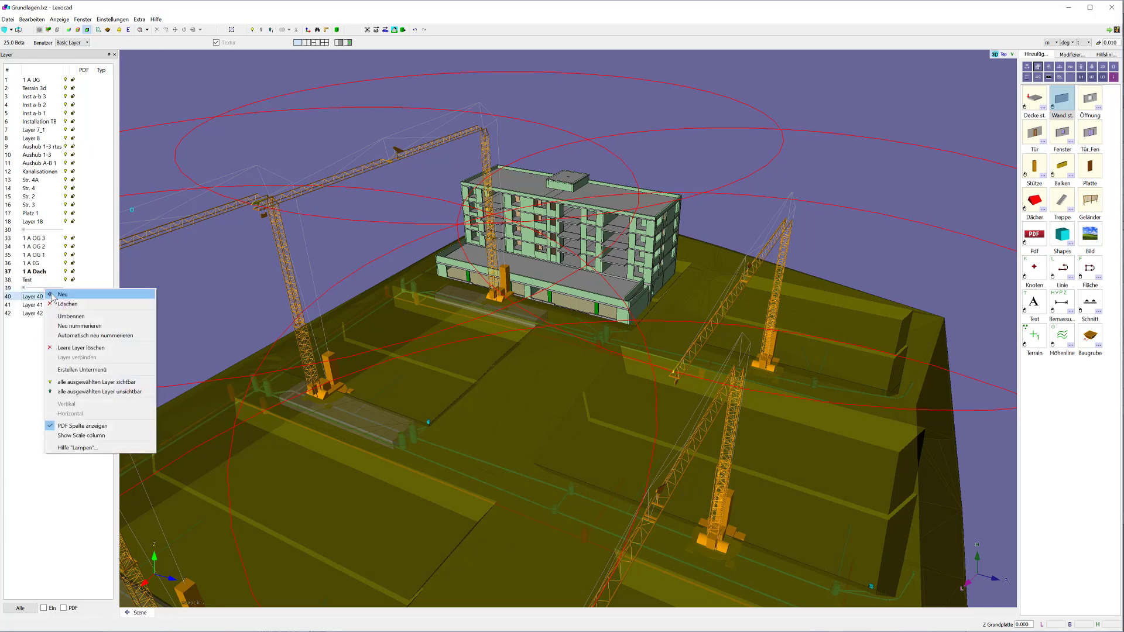
click(58, 293)
Step: Collapse and re-expand group 30, then clear the layer selection
double_click(25, 232)
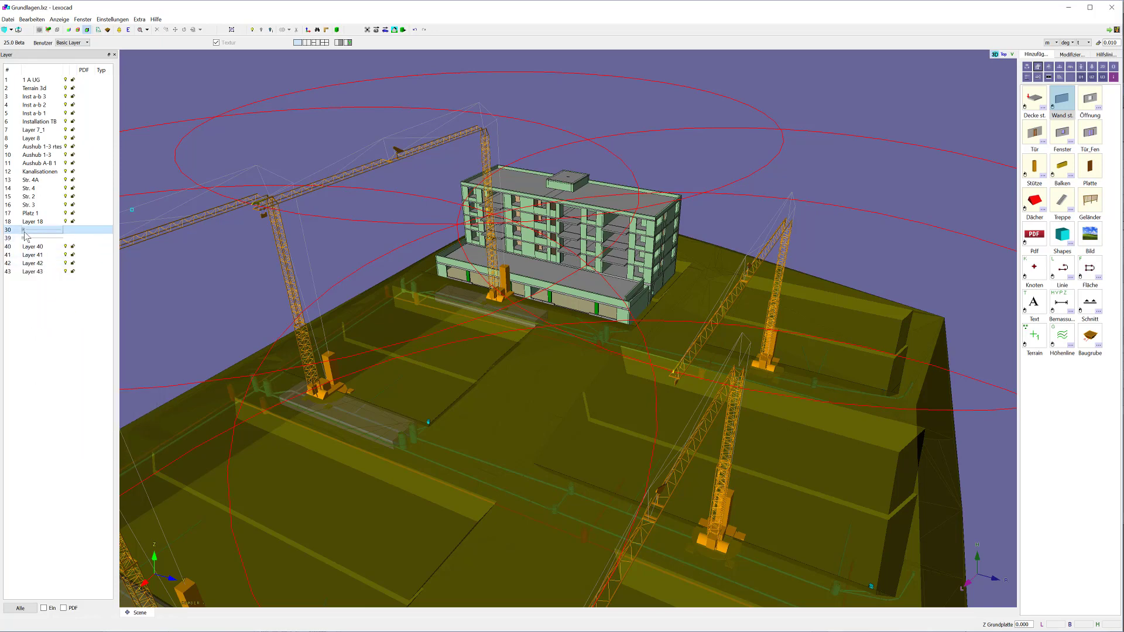
double_click(25, 232)
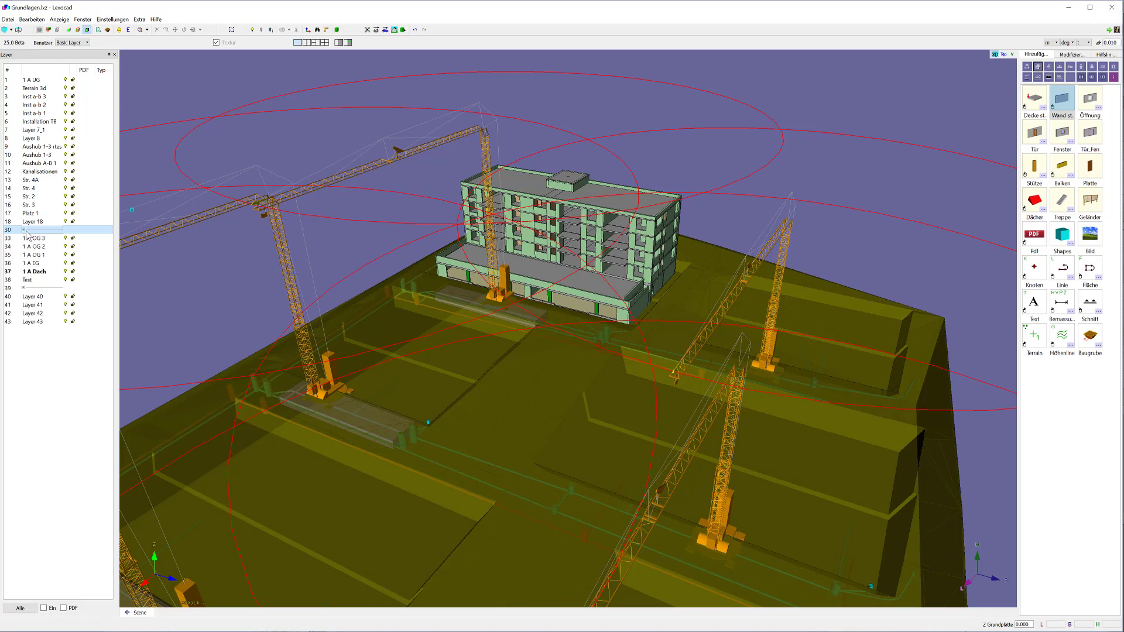
click(24, 233)
click(68, 432)
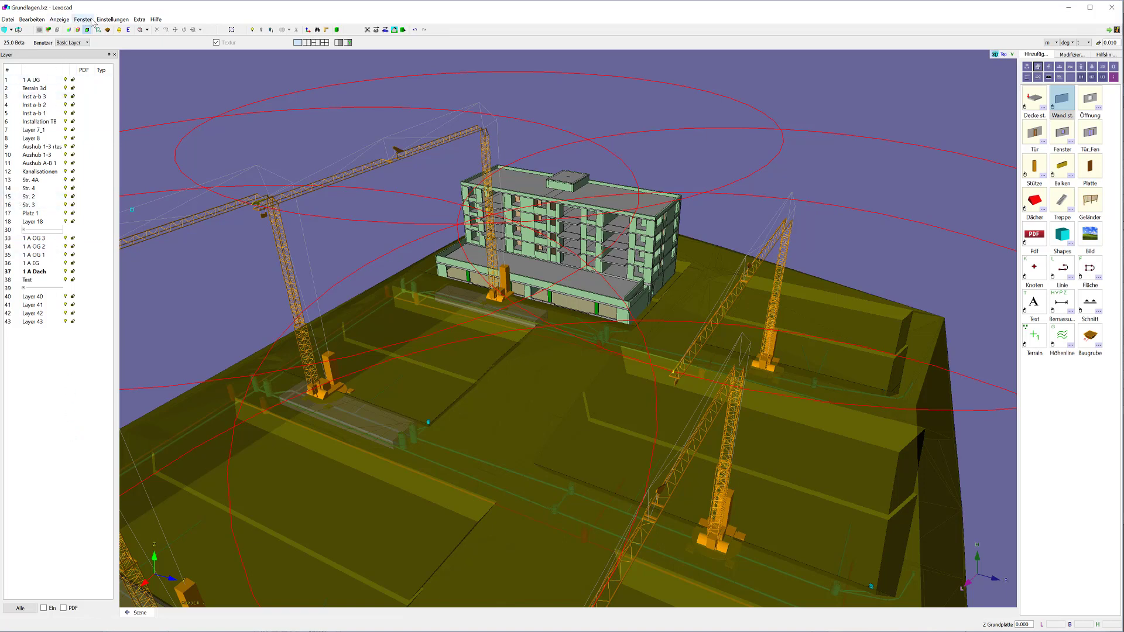
Step: Show the Layerset panel and adjust it in the side bar
click(91, 20)
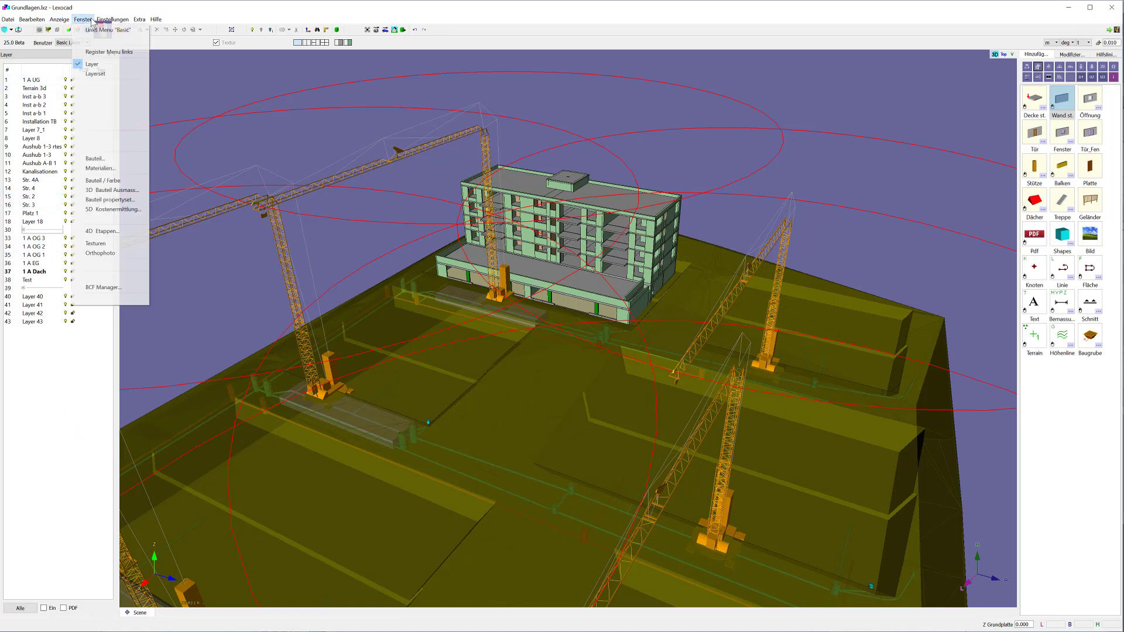
click(101, 75)
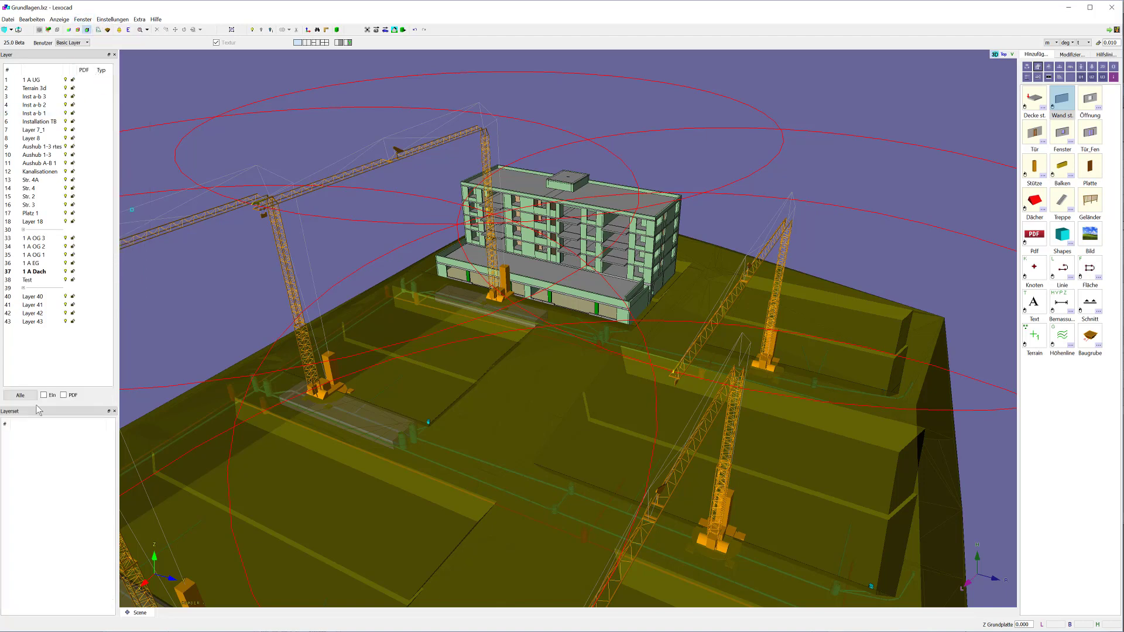
right_click(34, 445)
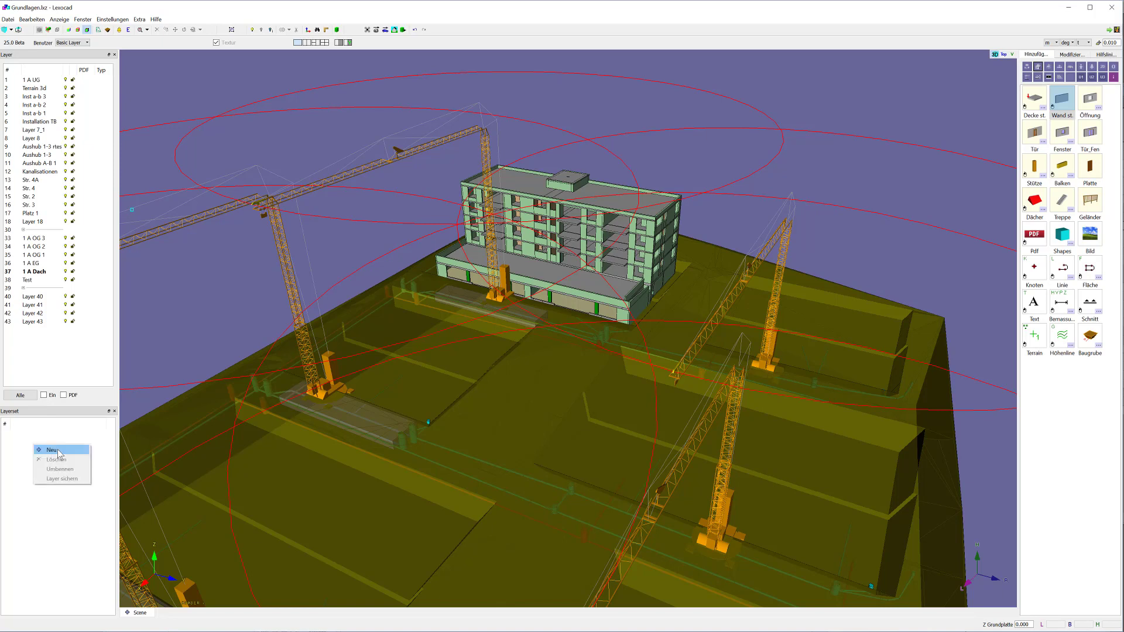
click(58, 452)
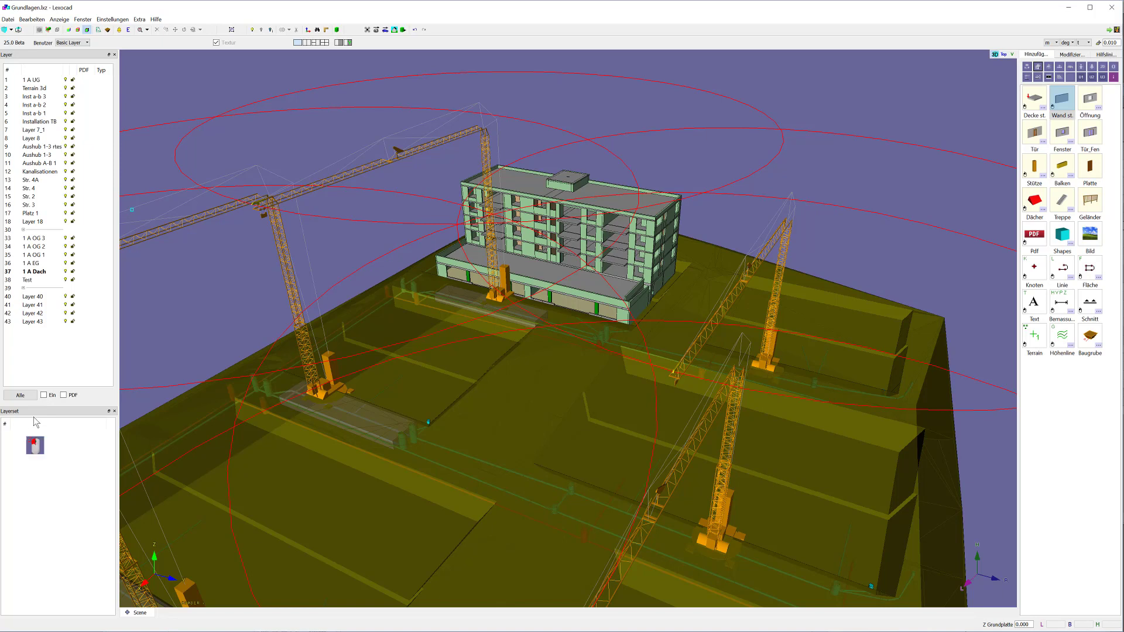
mouse_move(35, 451)
mouse_down()
mouse_move(71, 251)
mouse_move(70, 282)
mouse_up()
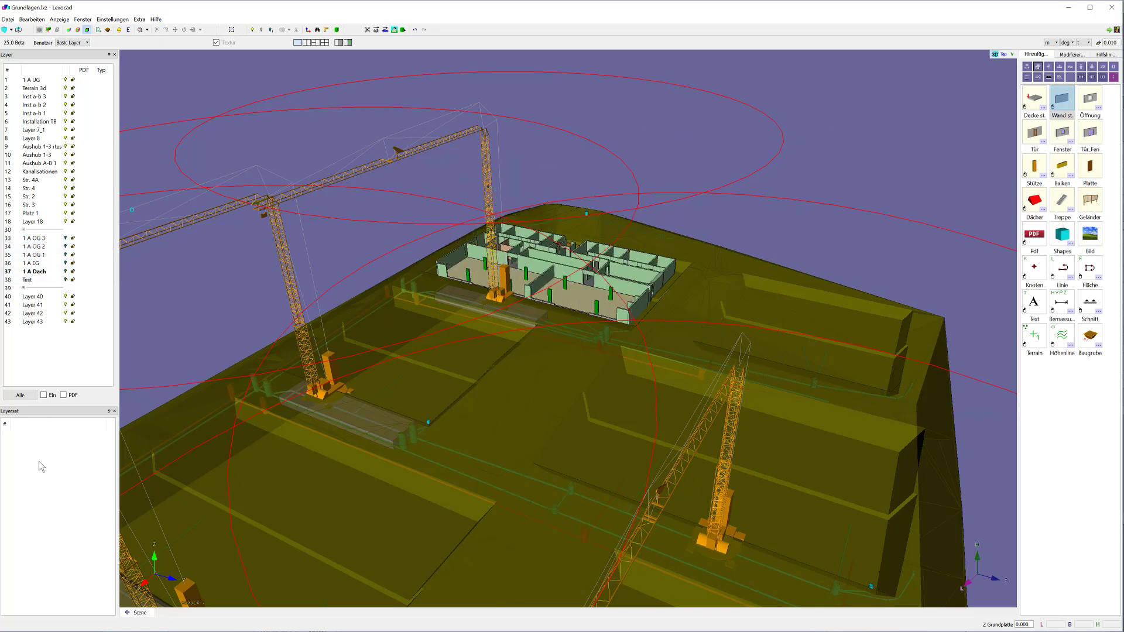
Step: Create a new layer set named Test
right_click(39, 446)
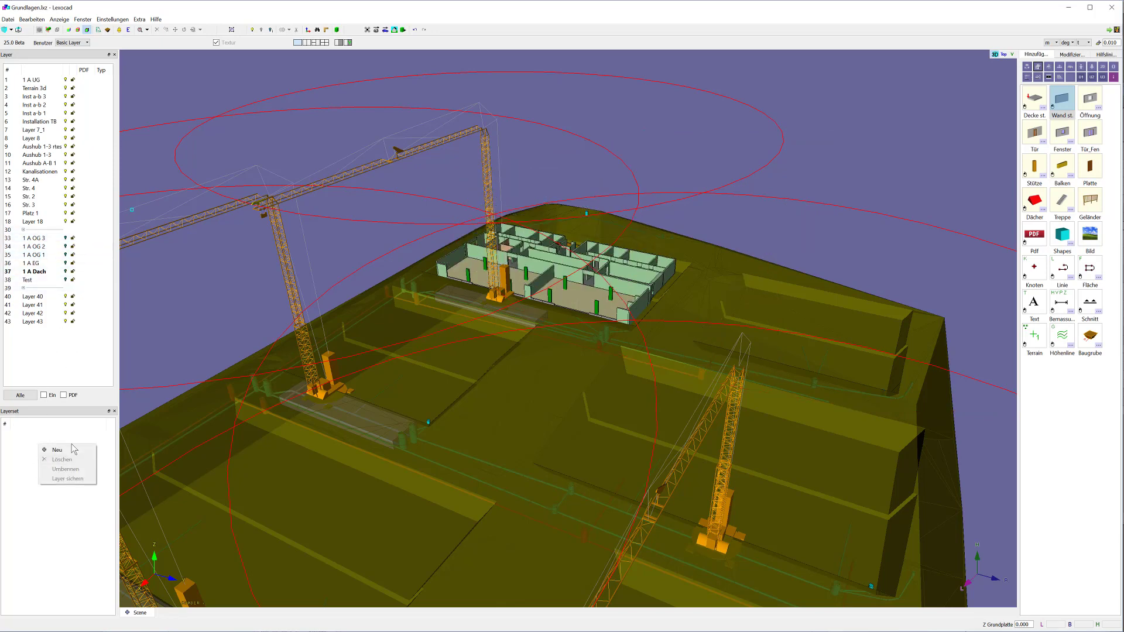
click(74, 452)
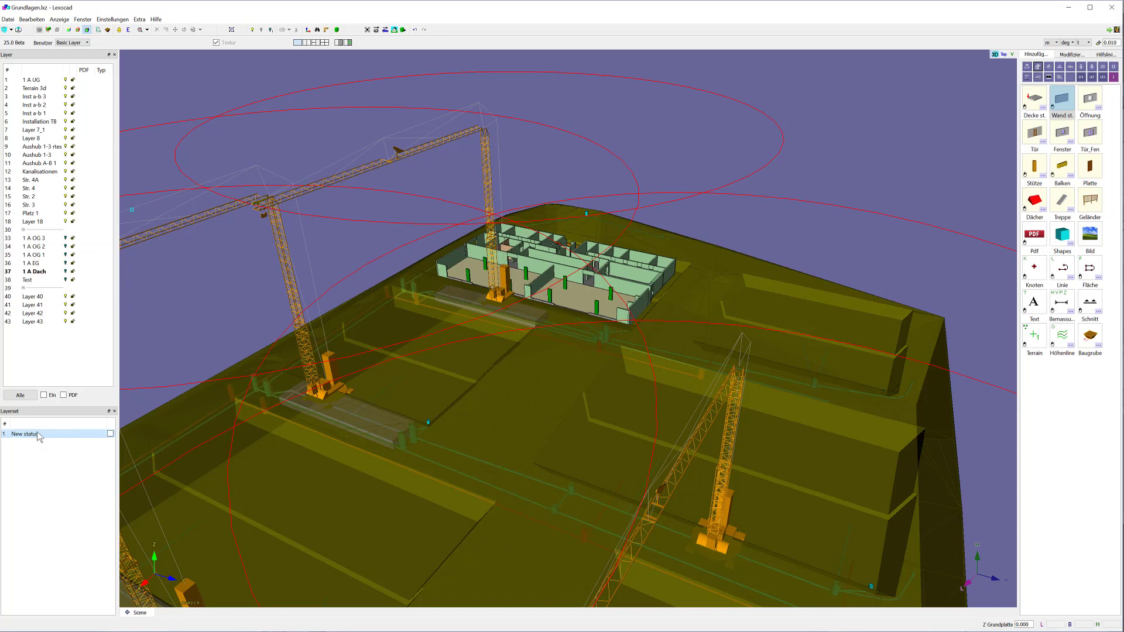
text(Test)
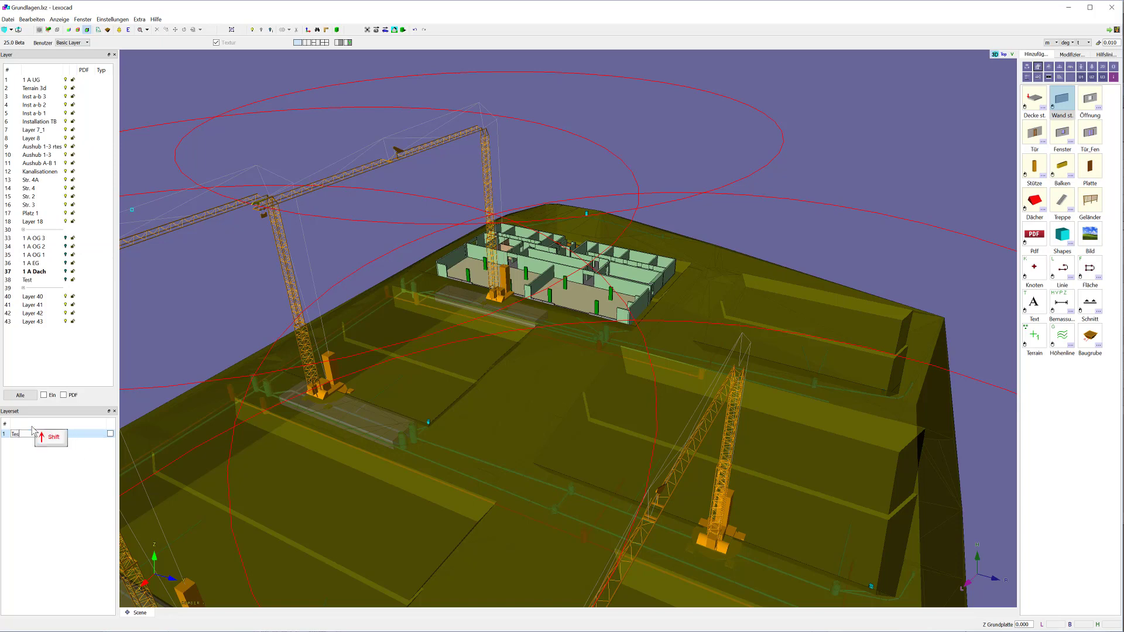
key(Return)
Step: With Test active, hide Layer 18, excavation and terrain layers, and save this state into Test
click(21, 395)
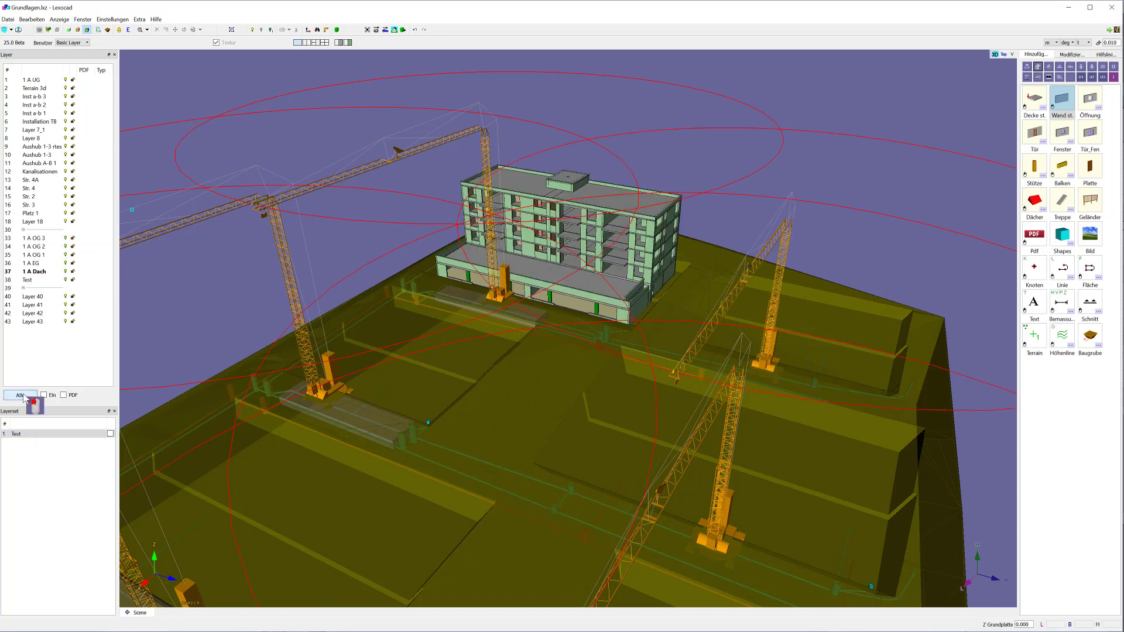
click(110, 434)
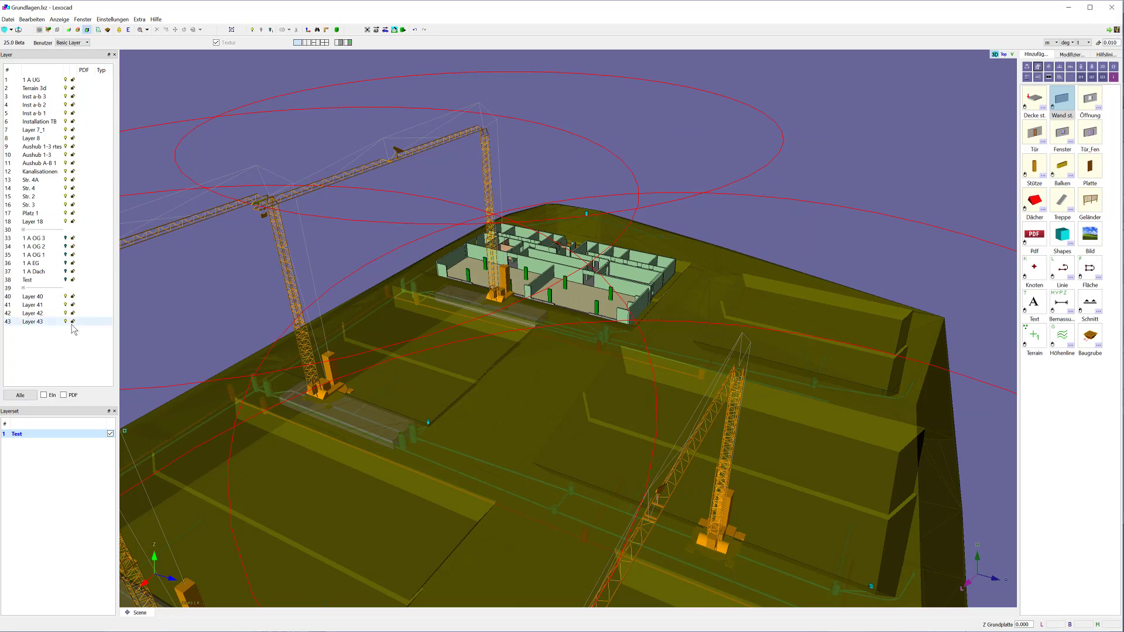
click(66, 221)
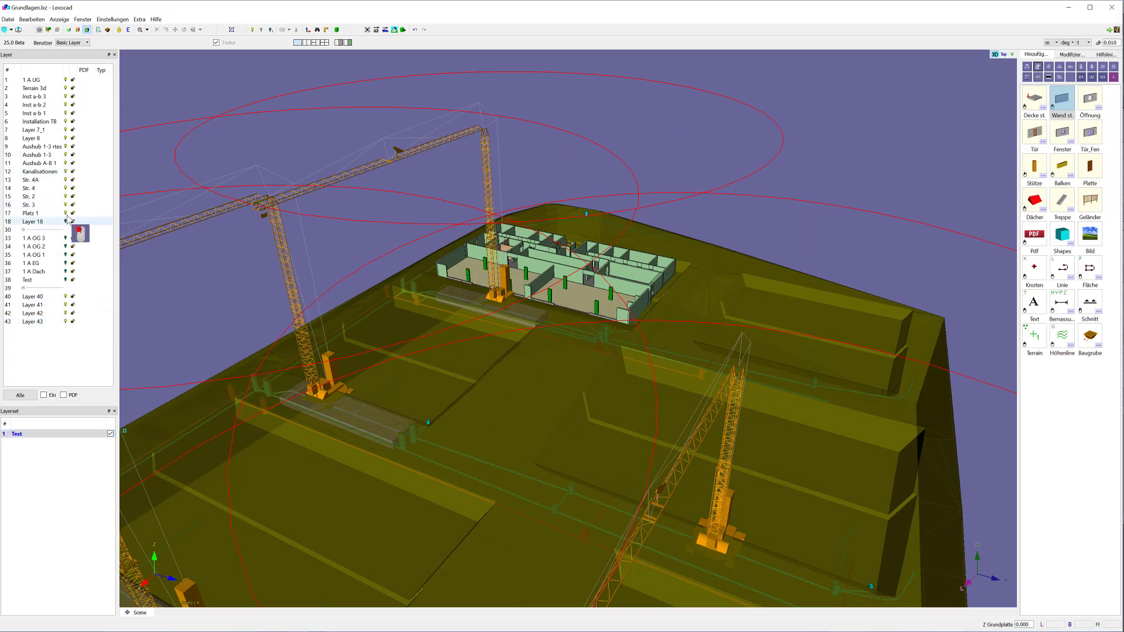
click(65, 164)
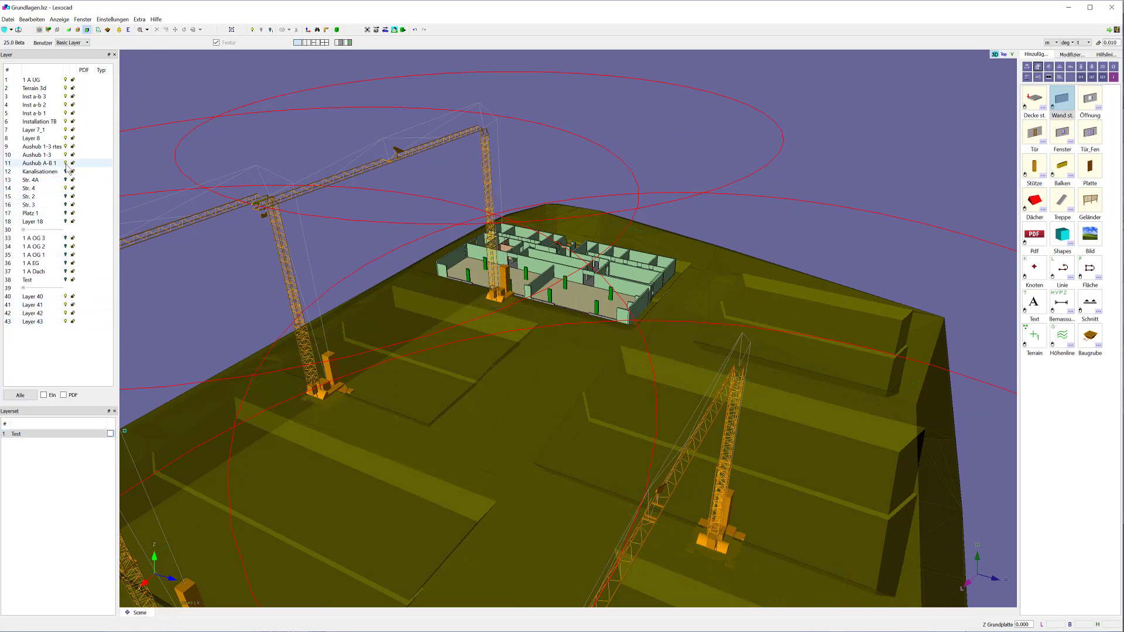
click(66, 168)
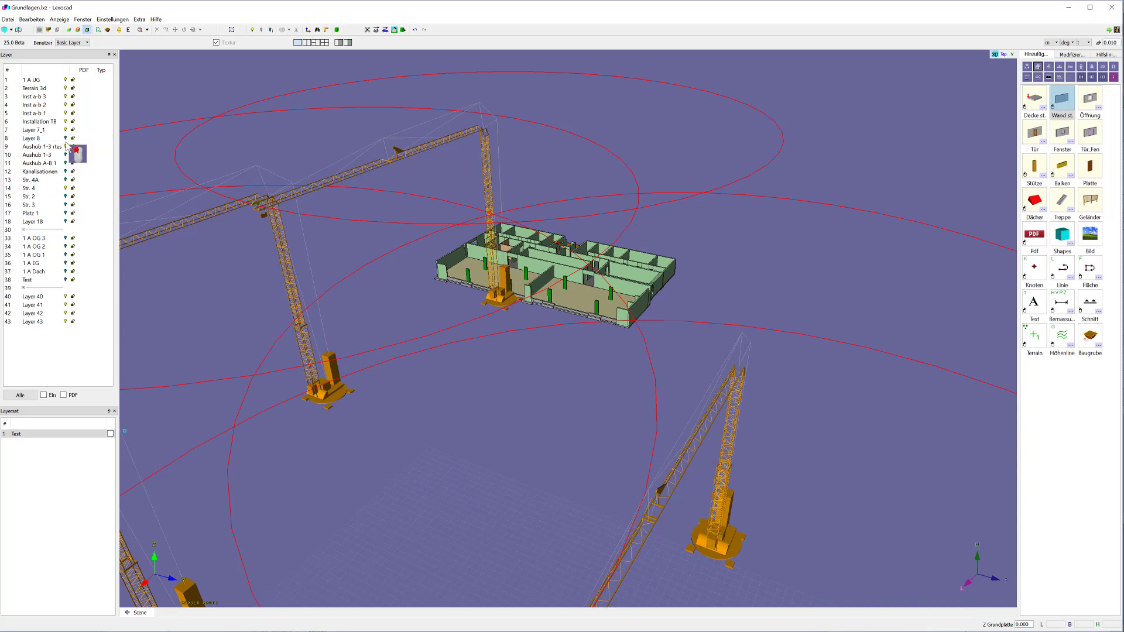
right_click(62, 435)
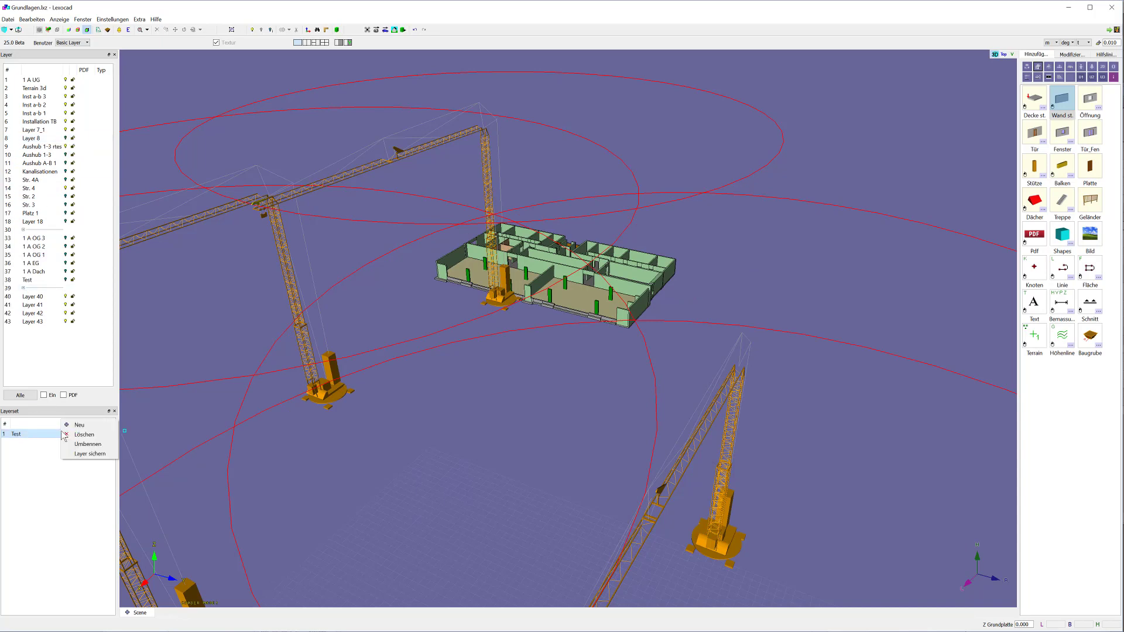
click(86, 455)
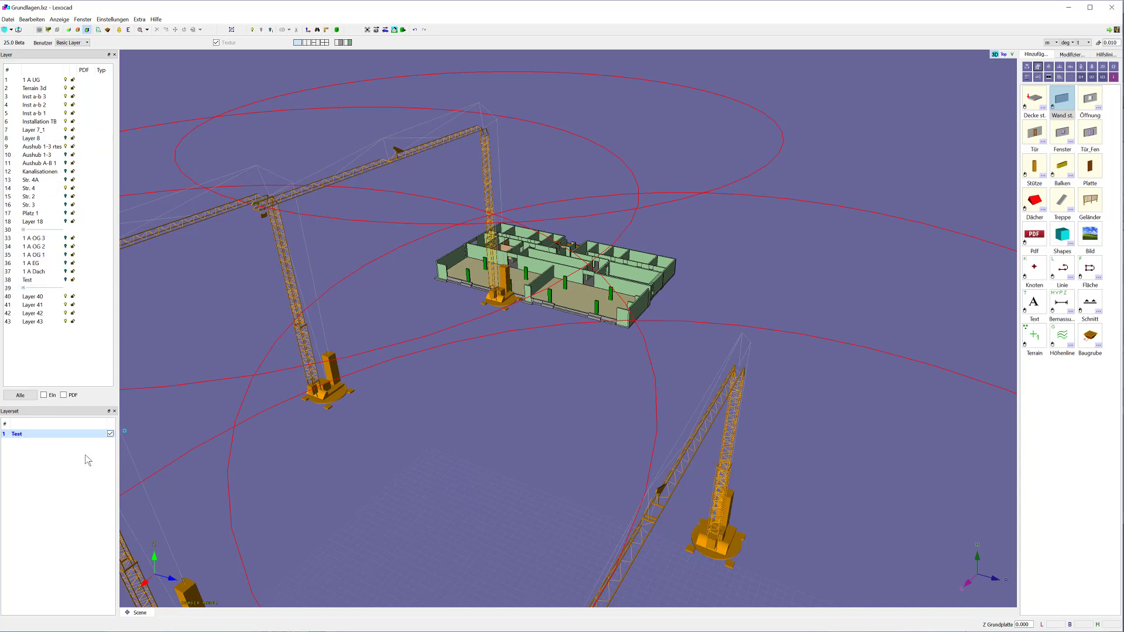
Step: Show all layers again and turn off the Test layer set
click(20, 396)
click(110, 433)
click(21, 396)
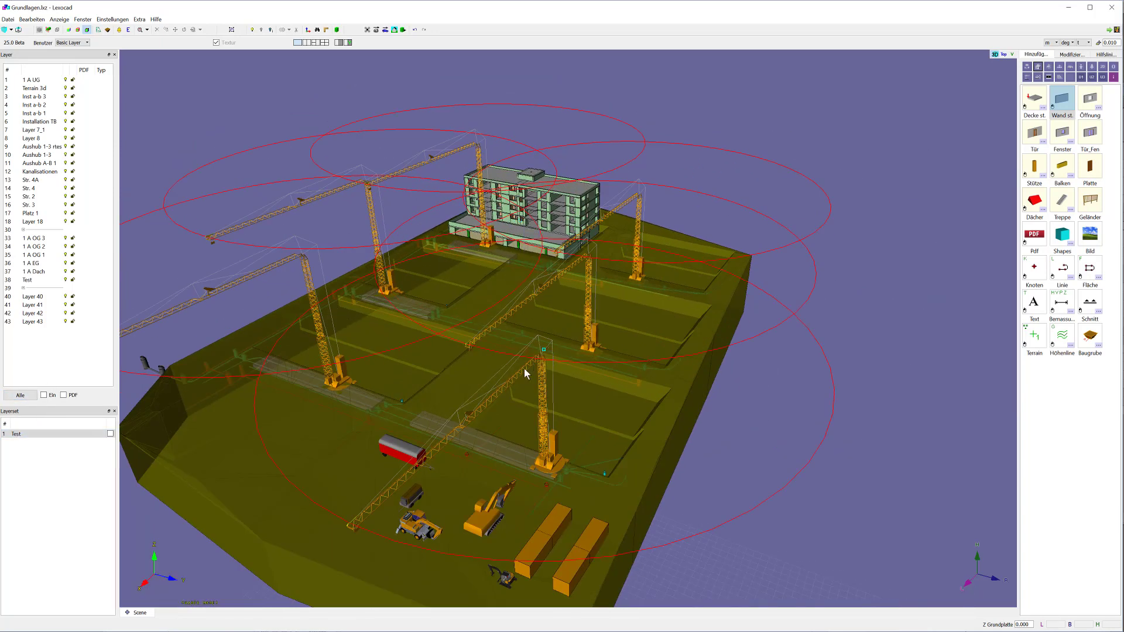
Step: Move the front-centre crane from layer Inst a-b 3 onto layer 13 Str. 4A
click(537, 360)
click(1097, 81)
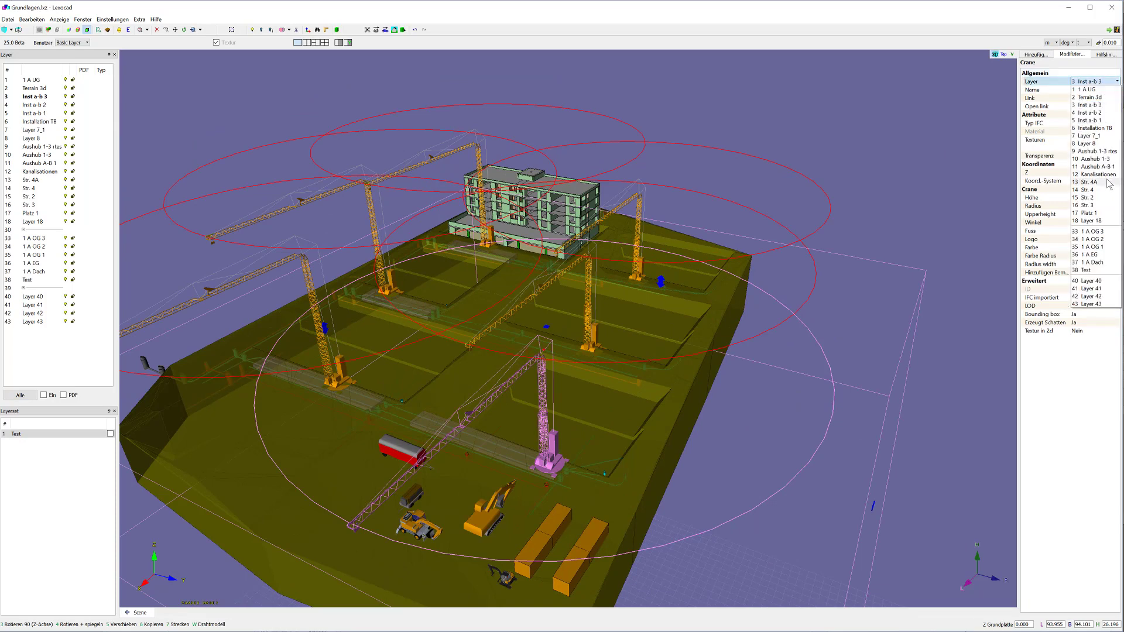
click(1094, 182)
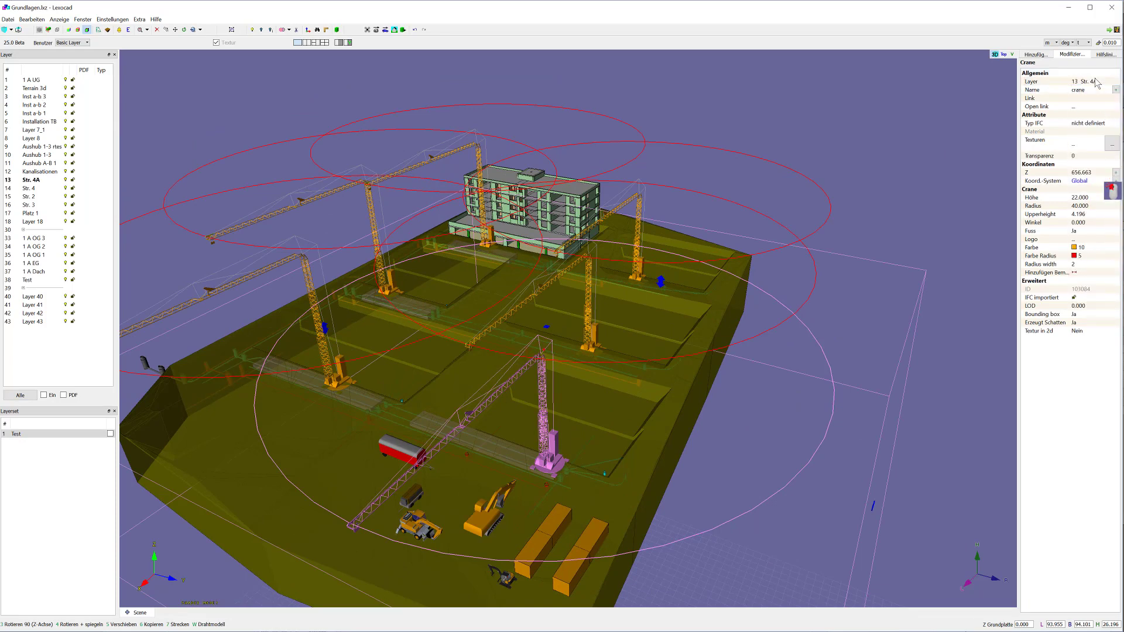
click(923, 118)
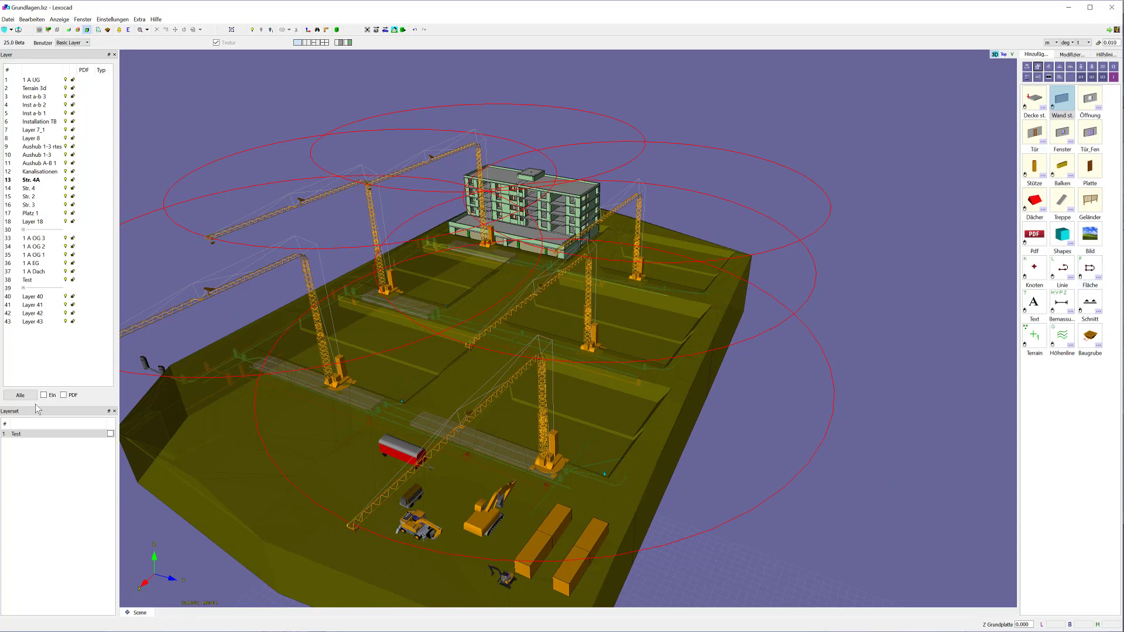
Step: Make Layer 41 current and place a cyan cube on the terrain
click(26, 305)
click(1063, 238)
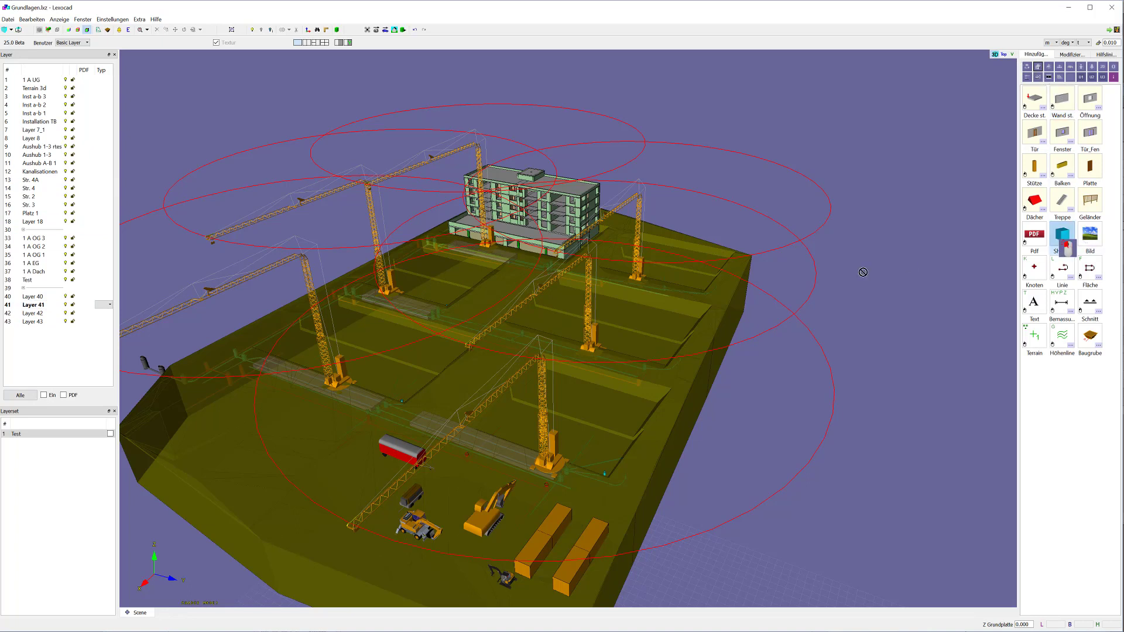
click(223, 481)
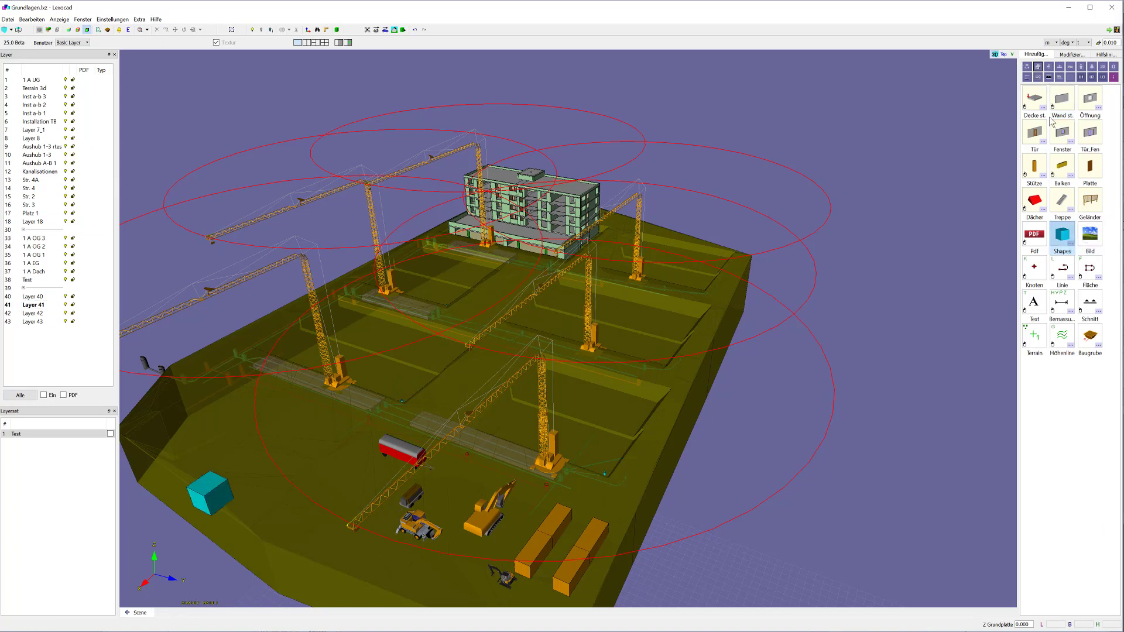
click(1026, 68)
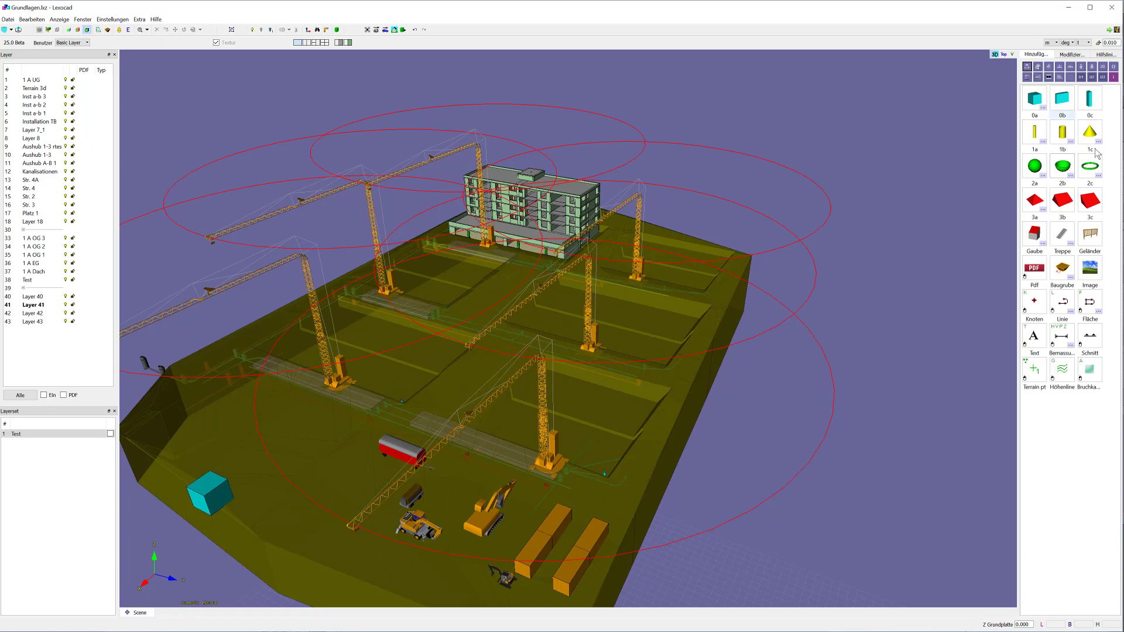
click(1041, 68)
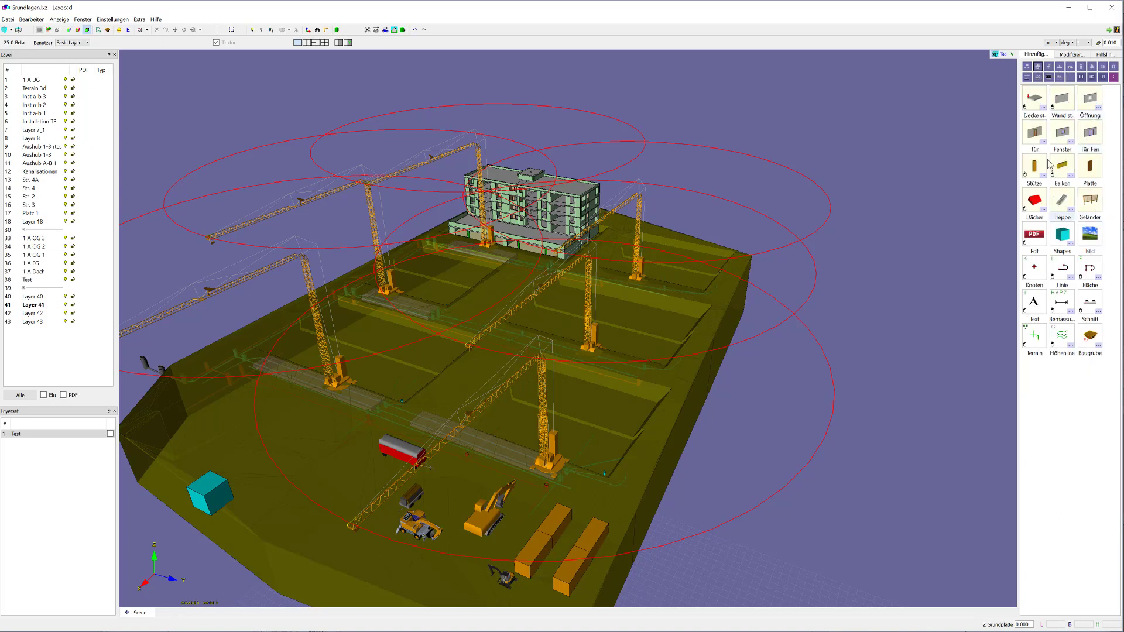
Step: Start a standard wall on the terrain and dismiss the missing active storey error
click(1062, 99)
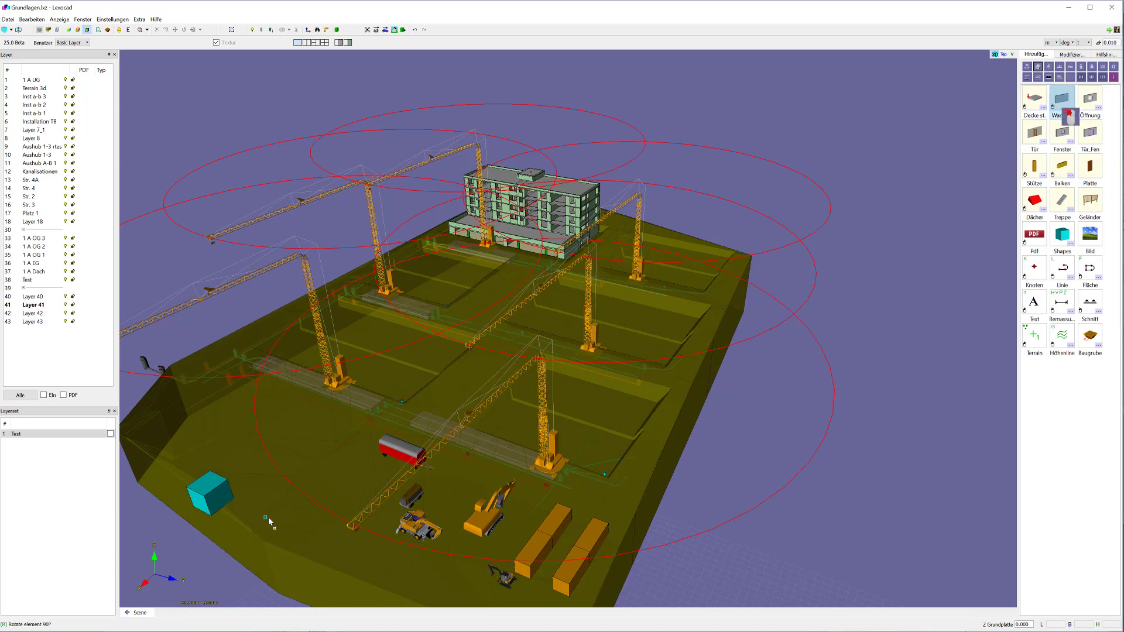
click(282, 511)
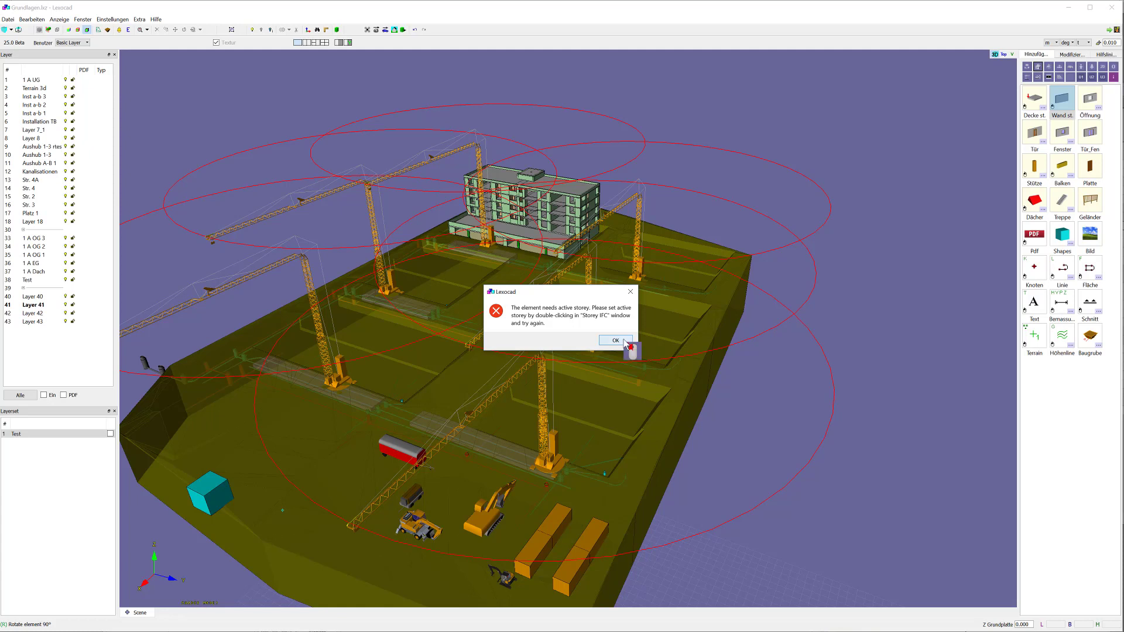
click(618, 341)
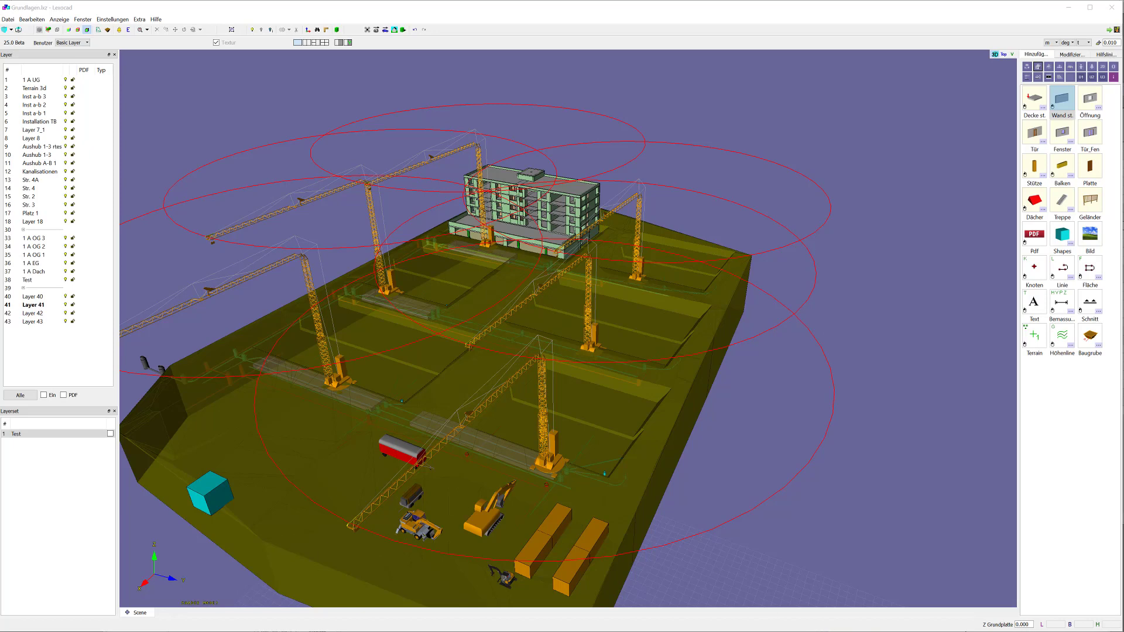
Step: Switch to the Beispiel.lxz project and inspect the options for building Gebäude 1
click(808, 606)
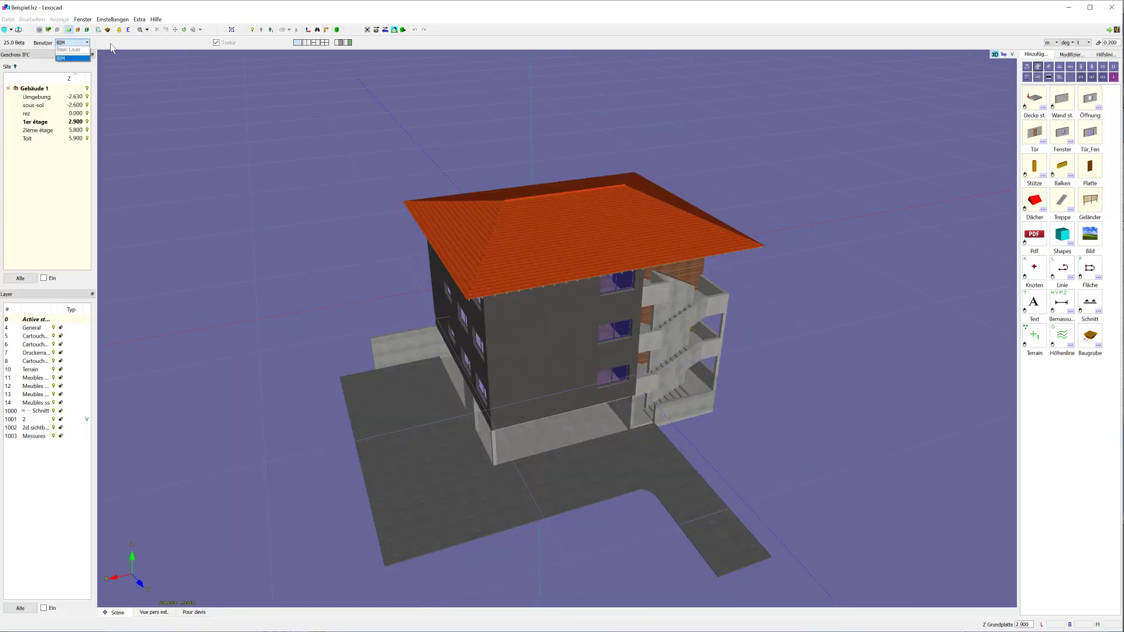
mouse_move(625, 335)
middle_down()
mouse_move(435, 423)
mouse_move(462, 380)
mouse_move(328, 433)
mouse_move(369, 381)
middle_up()
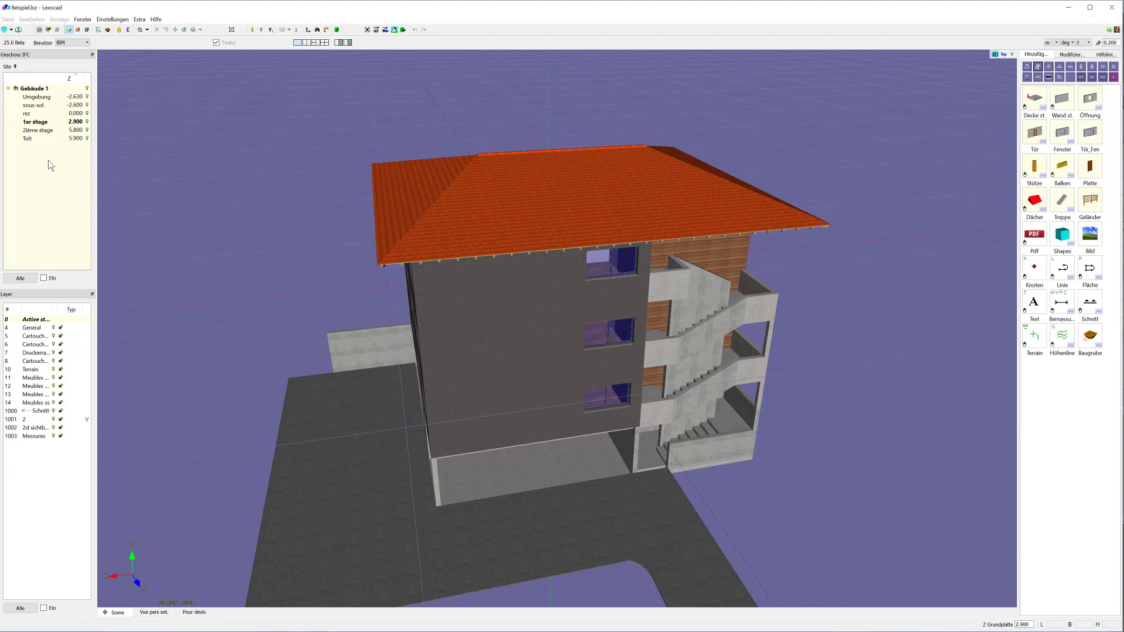
click(35, 88)
right_click(50, 90)
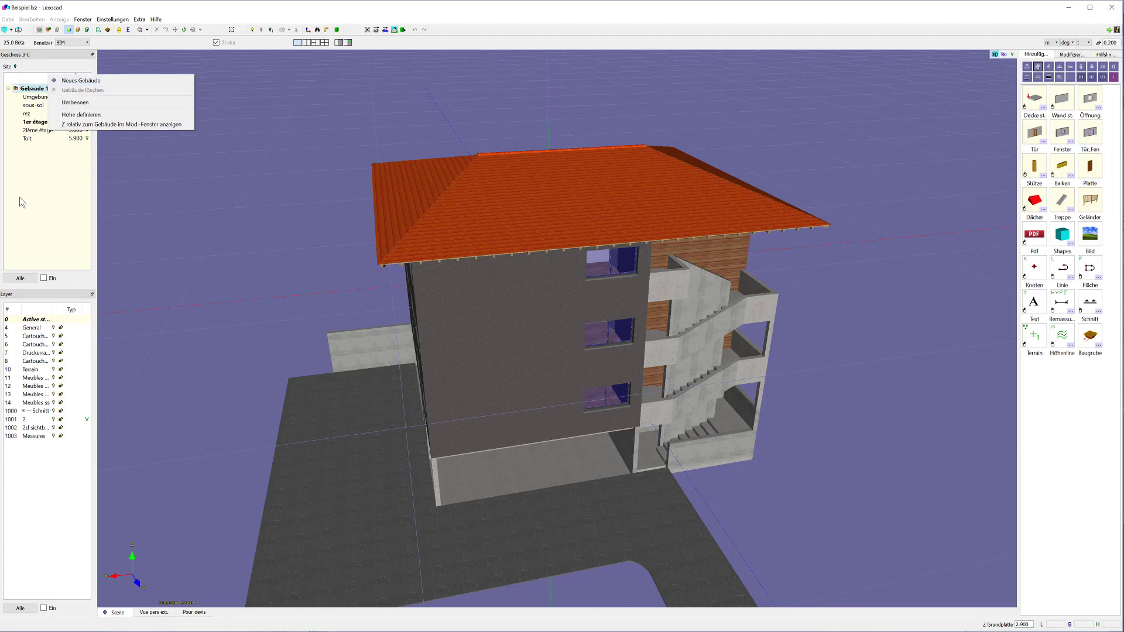
click(25, 144)
Step: Inspect the Toit storey options and orbit down to a near-ground view
click(27, 139)
right_click(27, 139)
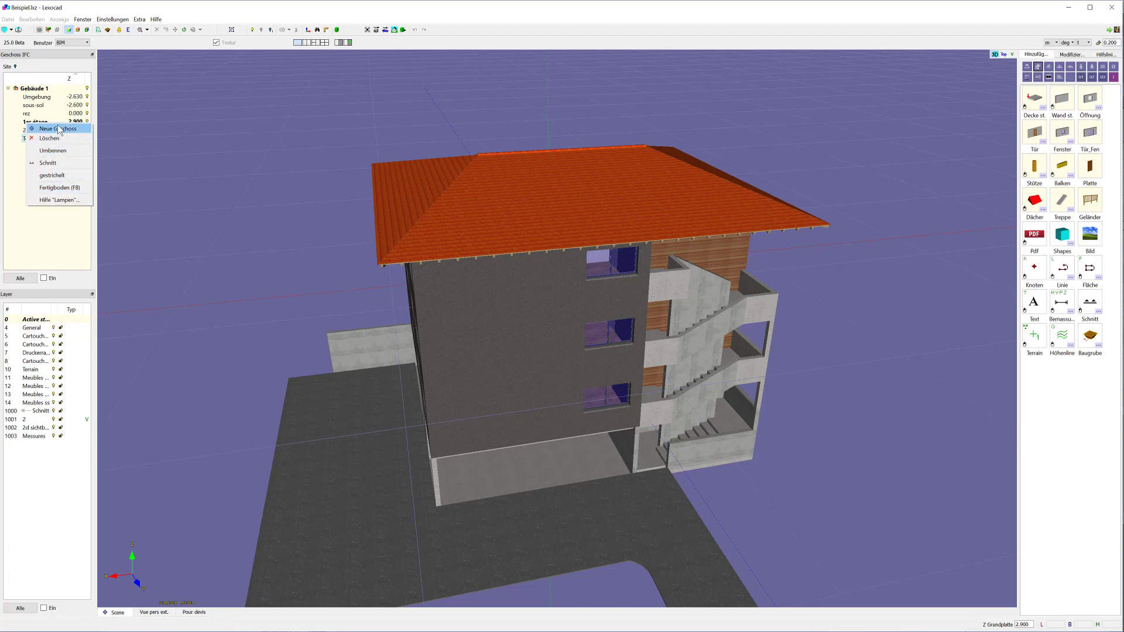
click(12, 182)
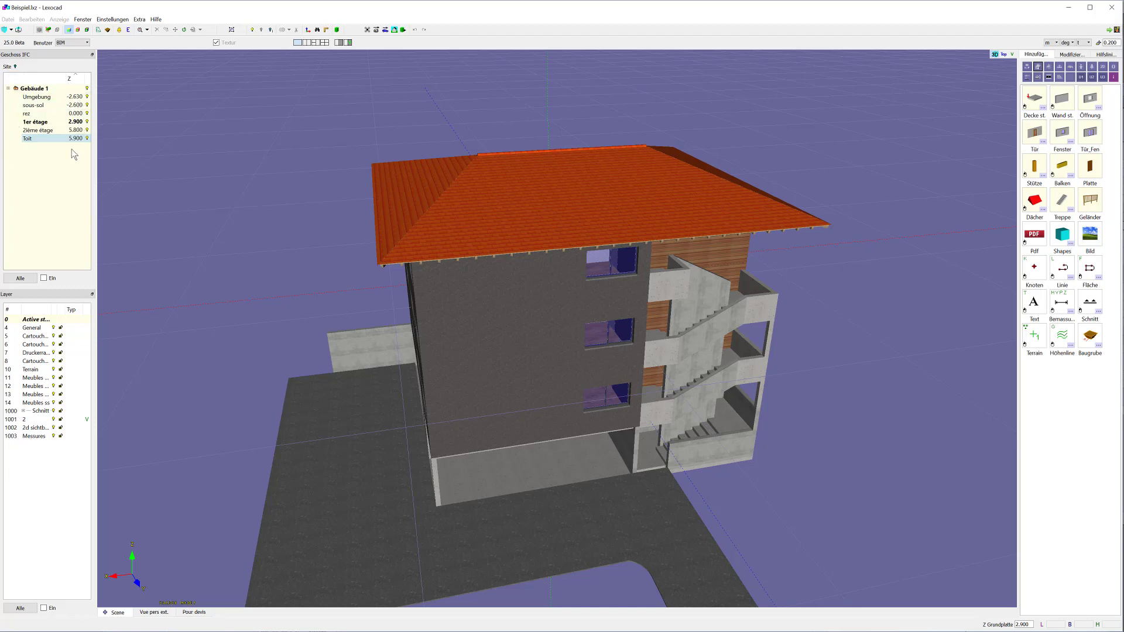
mouse_move(269, 227)
middle_down()
mouse_move(321, 342)
mouse_move(366, 304)
mouse_move(331, 272)
middle_up()
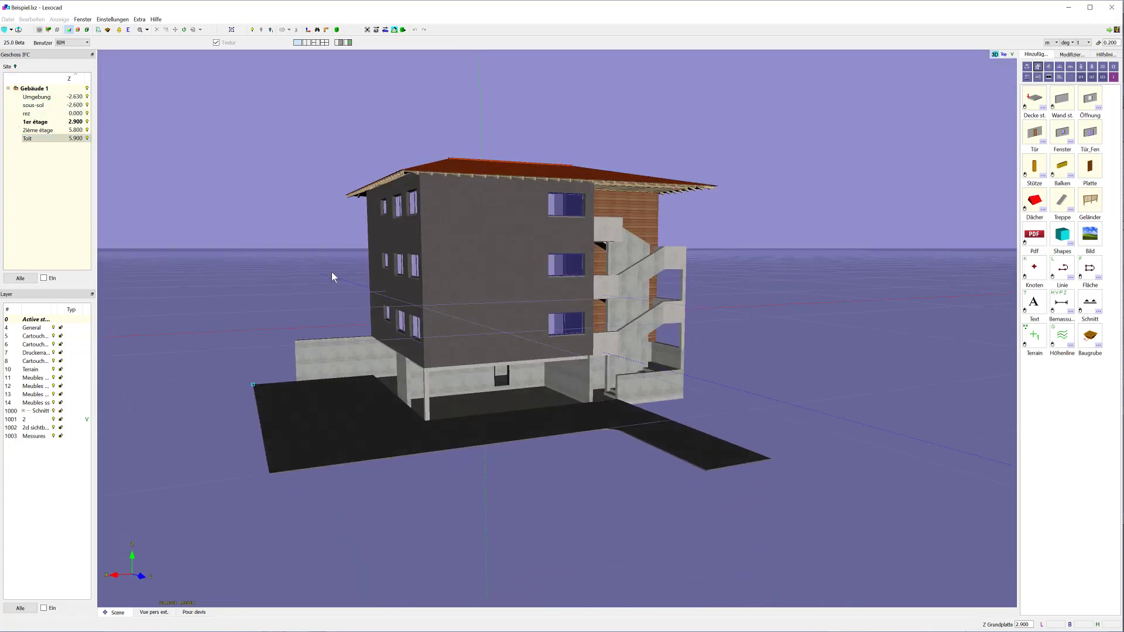
Step: Make 2ième étage the active storey in Geschoss IFC
double_click(34, 104)
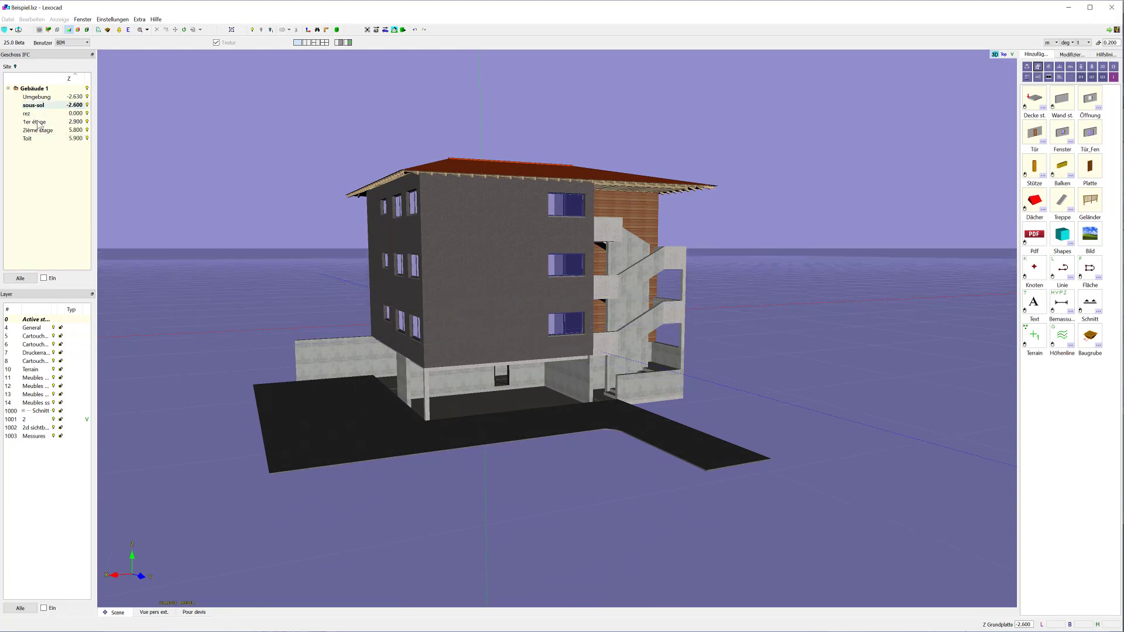
double_click(35, 122)
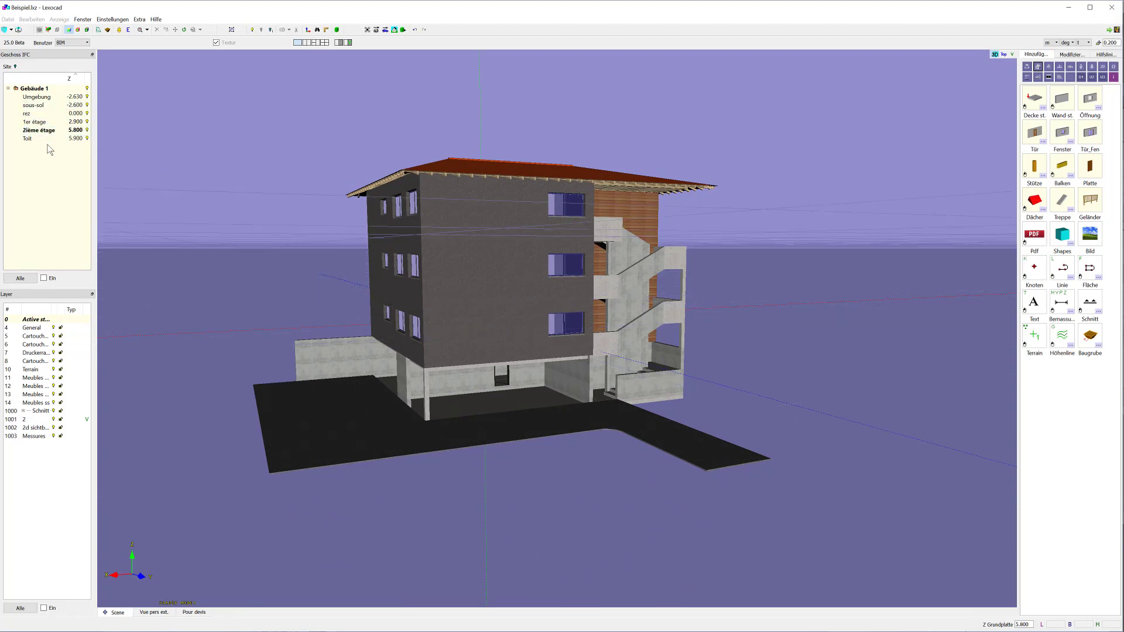
mouse_move(266, 90)
middle_down()
mouse_move(260, 158)
mouse_move(187, 221)
middle_up()
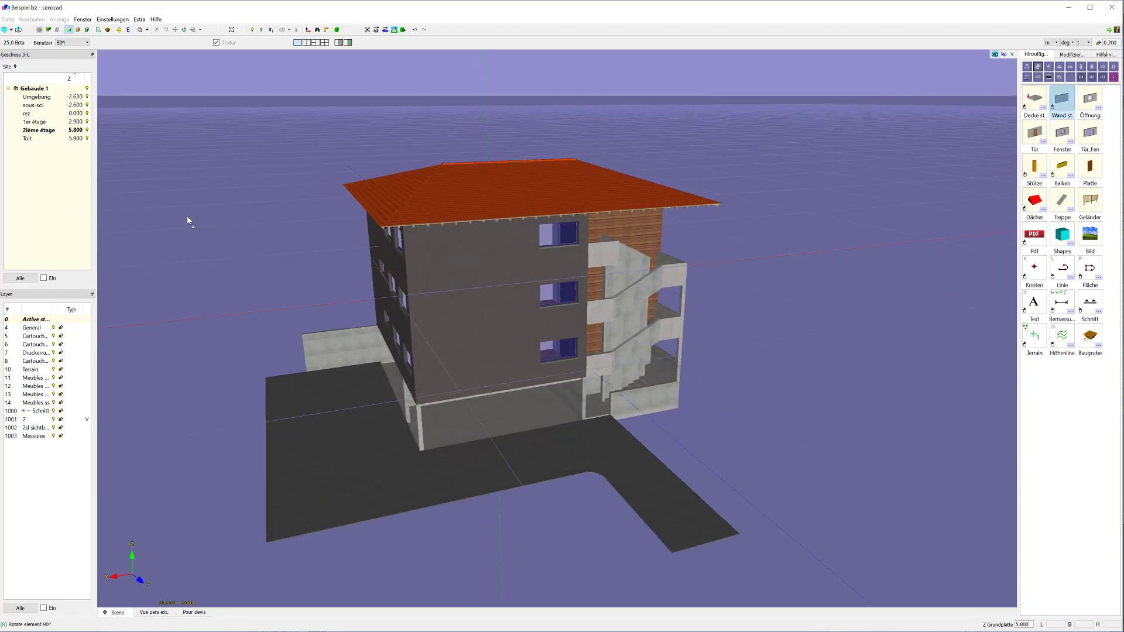
Step: Draw a trial wall beside the house, then delete it
click(170, 218)
click(246, 269)
middle_drag(283, 346, 299, 314)
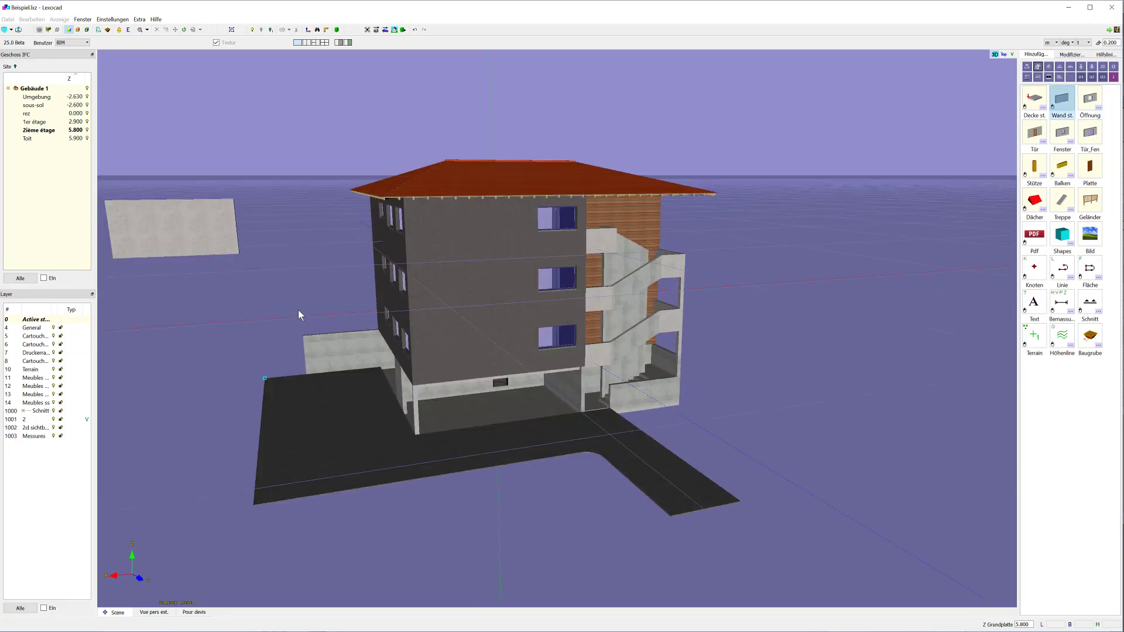
click(209, 205)
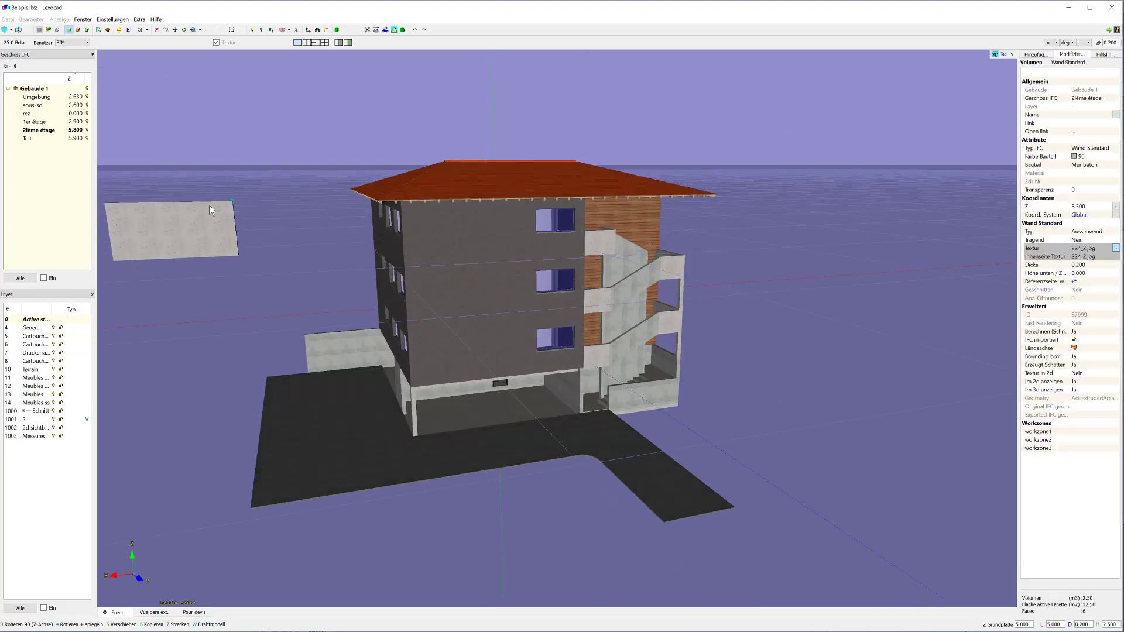
key(Delete)
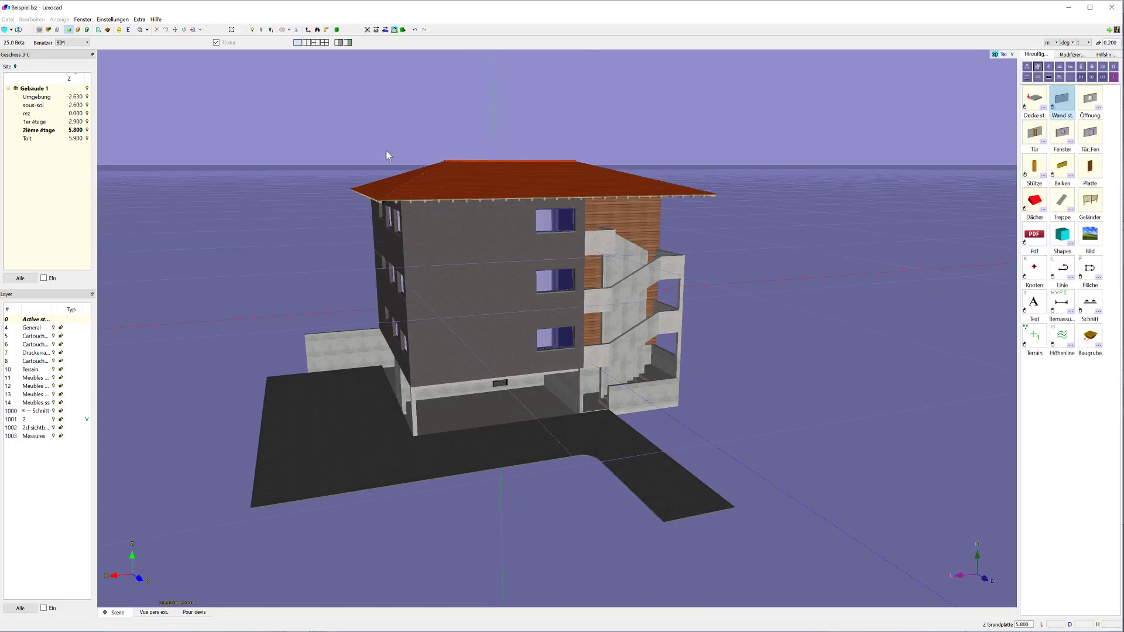
scroll(386, 151, up, 1)
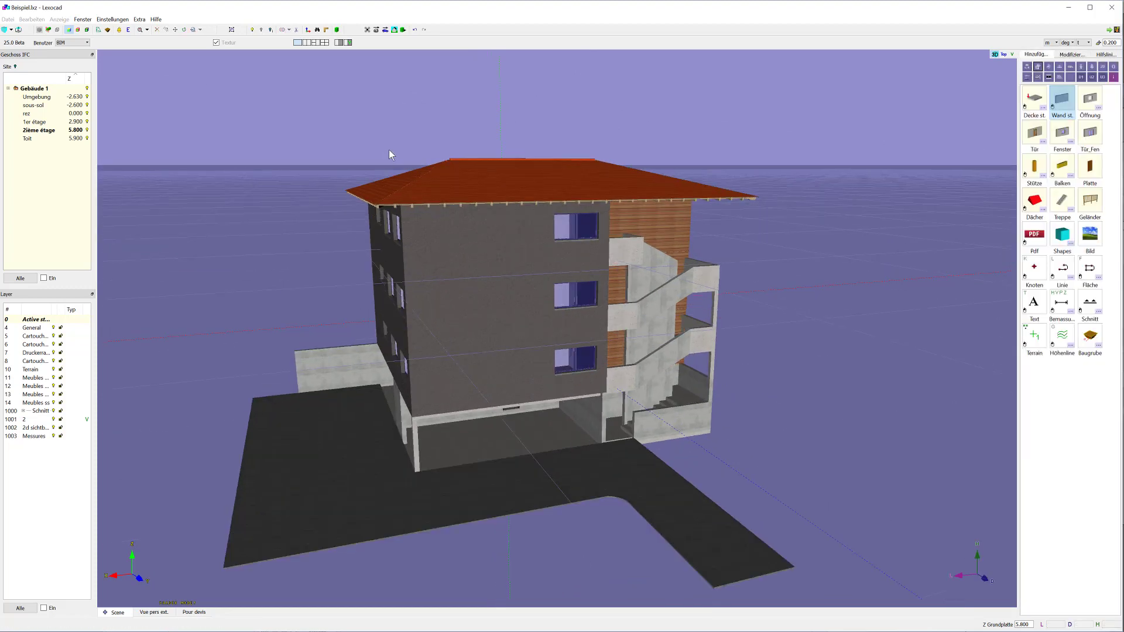
middle_drag(408, 99, 451, 169)
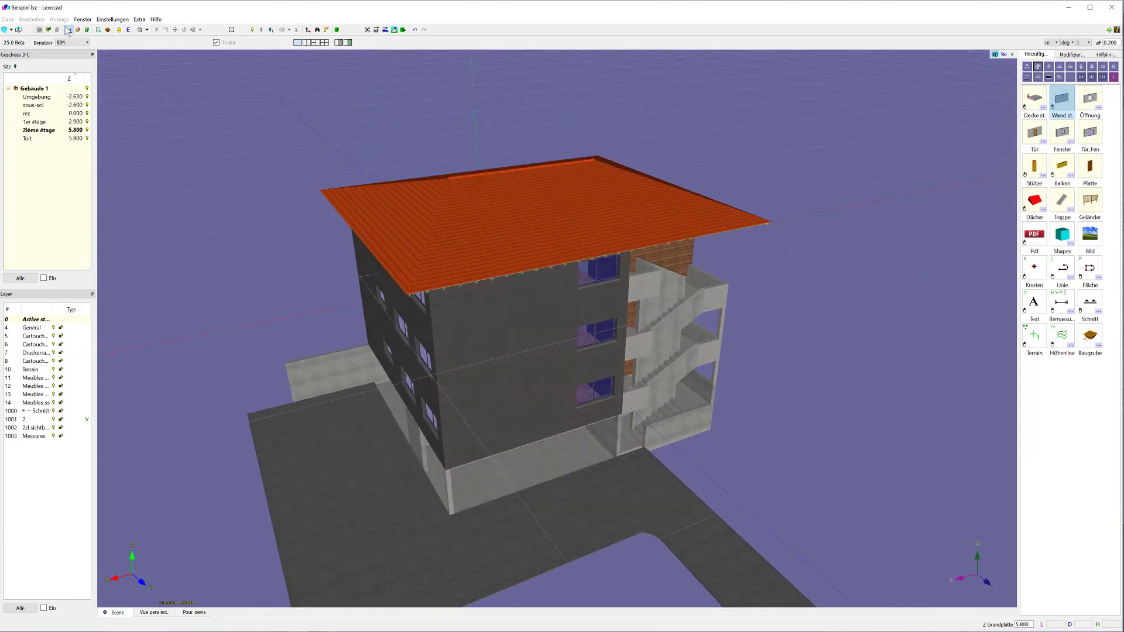
Step: In the Typ IFC panel, hide then reshow the Wand Standard walls, and close the panel
click(82, 20)
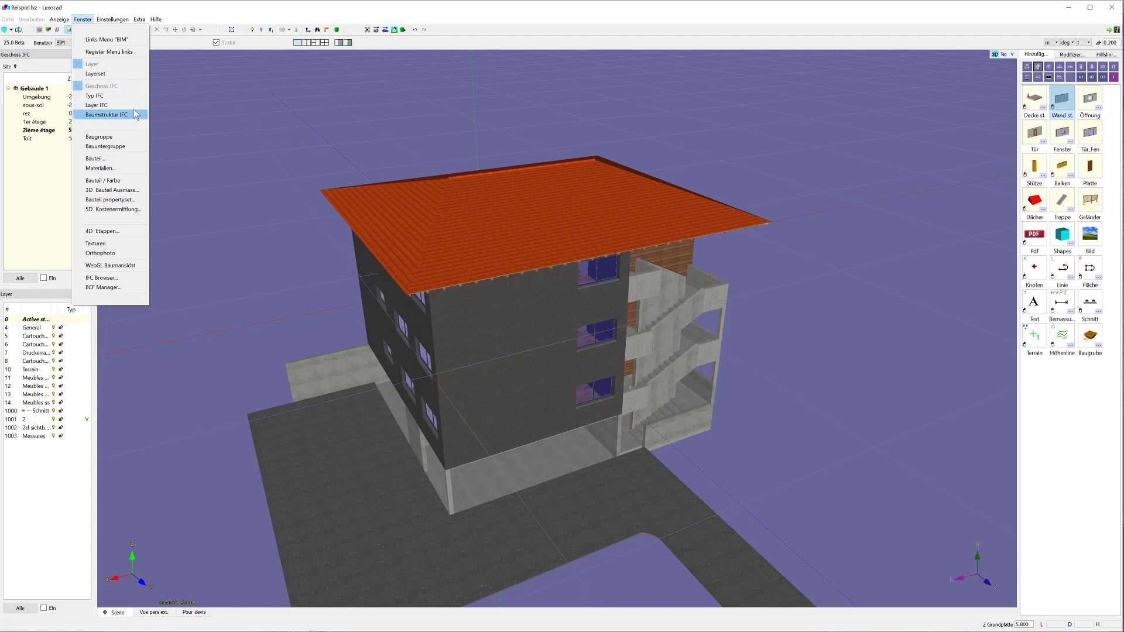
click(120, 99)
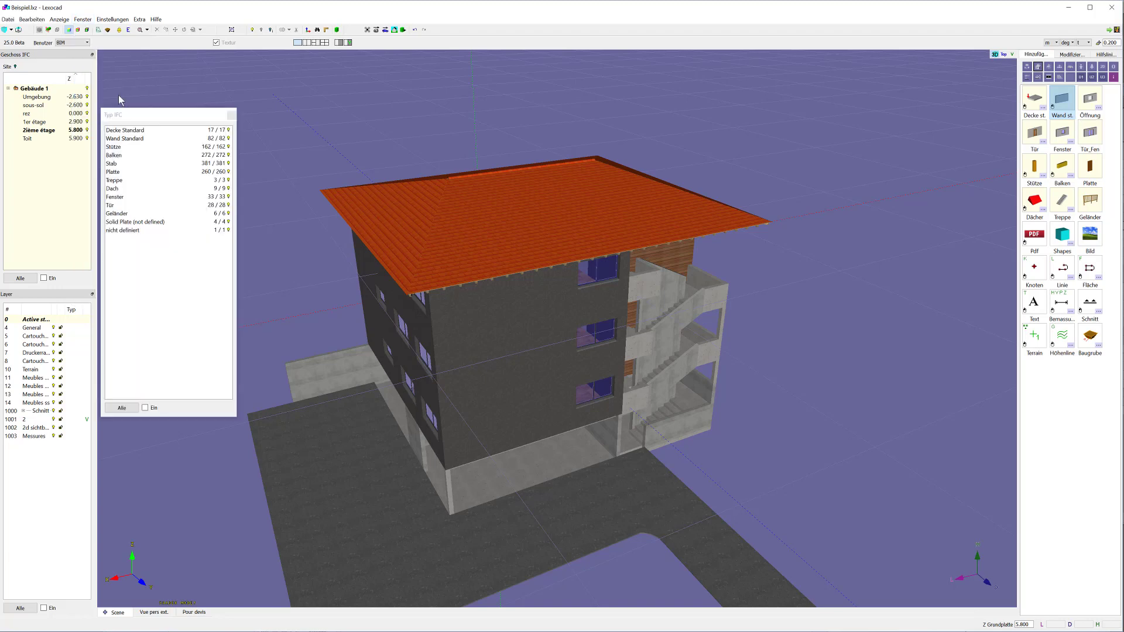
drag(152, 119, 163, 95)
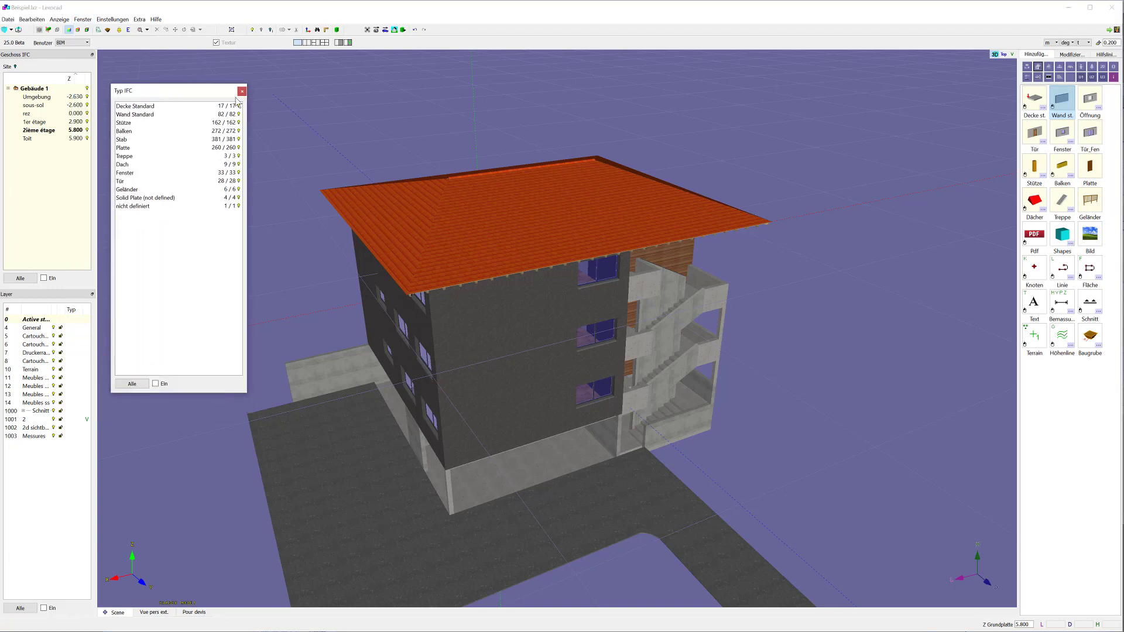
click(239, 115)
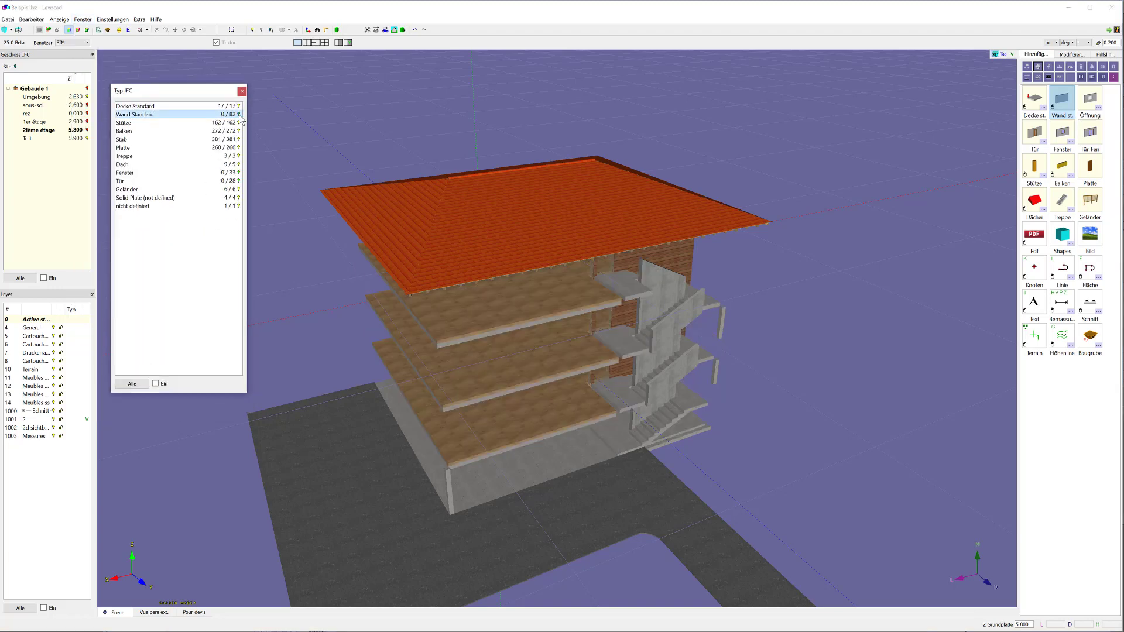
click(239, 115)
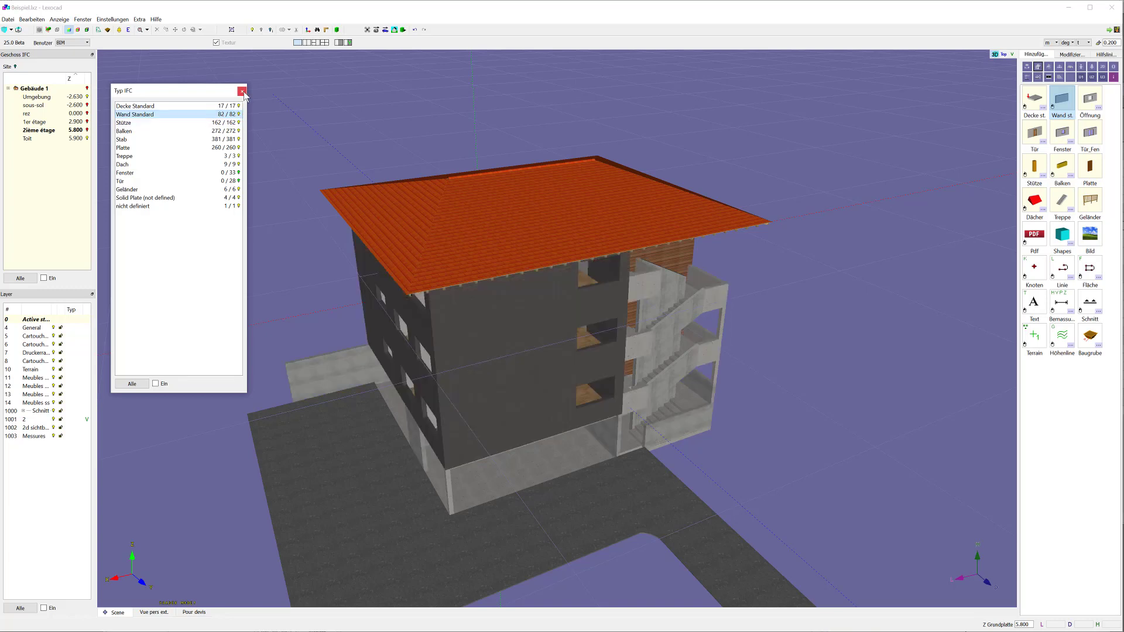
click(241, 91)
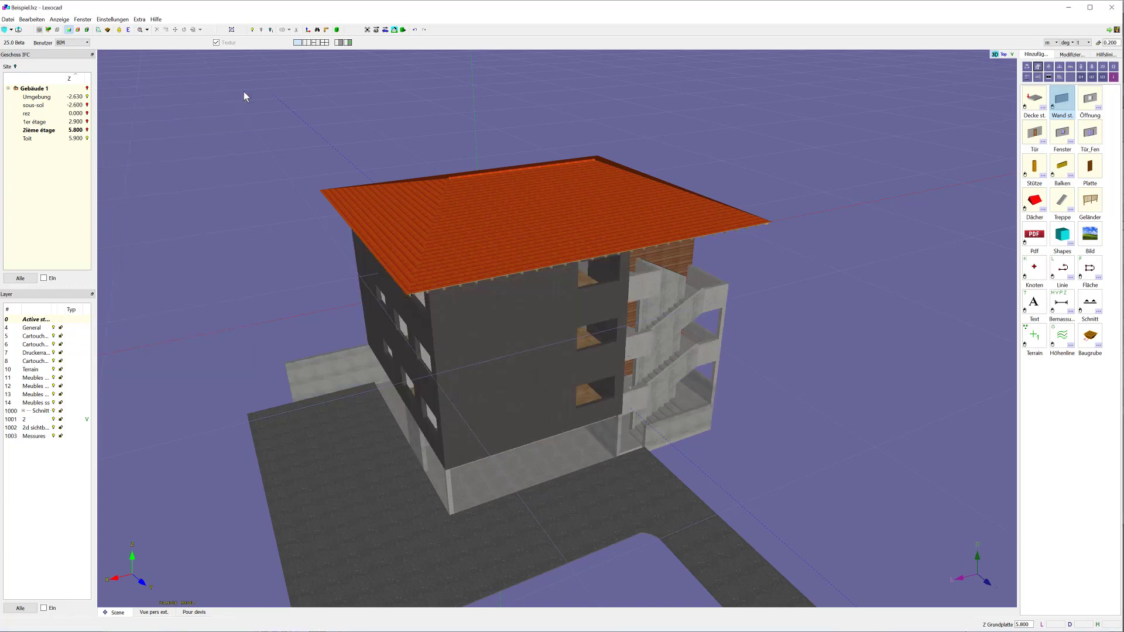
Step: Hide the Toit, 2ième étage, 1er étage and rez storeys in turn, then show rez through 2ième étage again
click(20, 278)
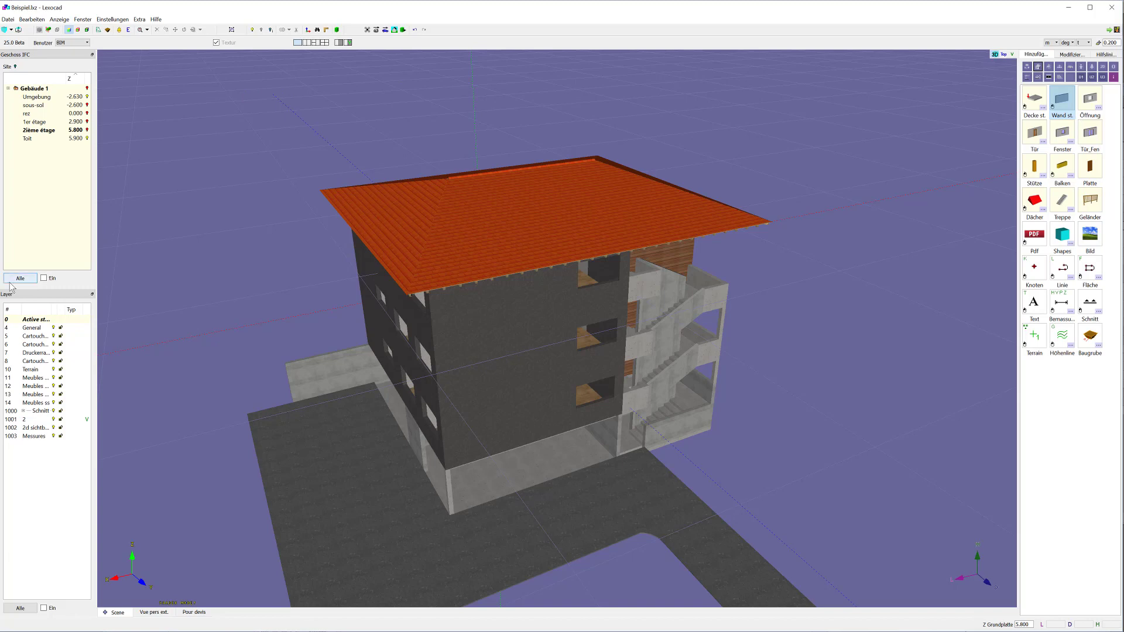
click(87, 138)
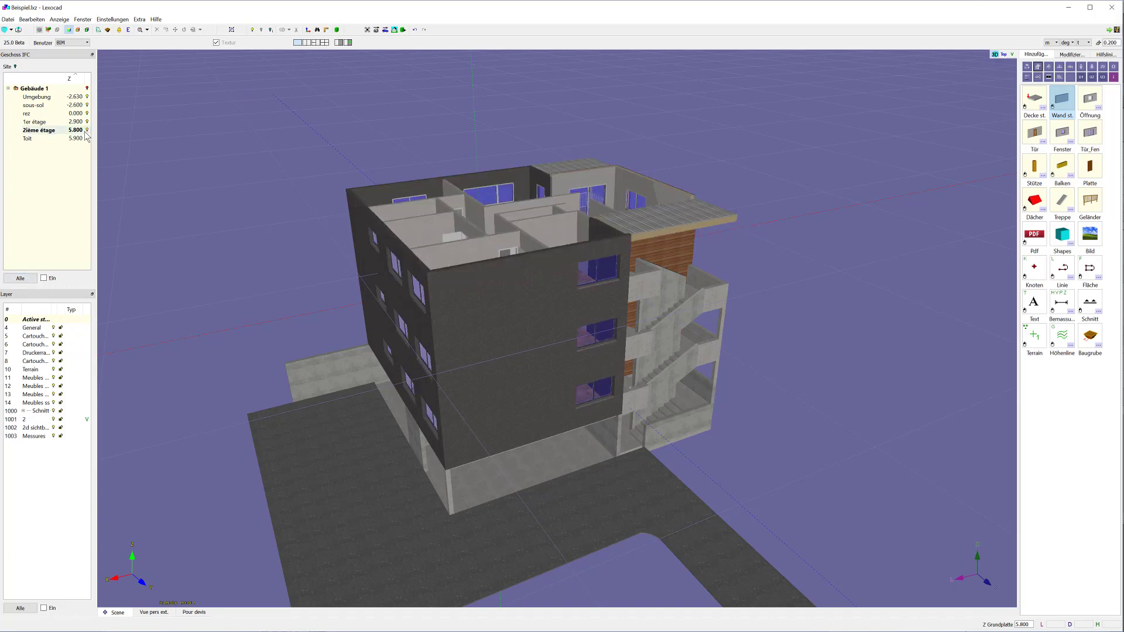
click(87, 129)
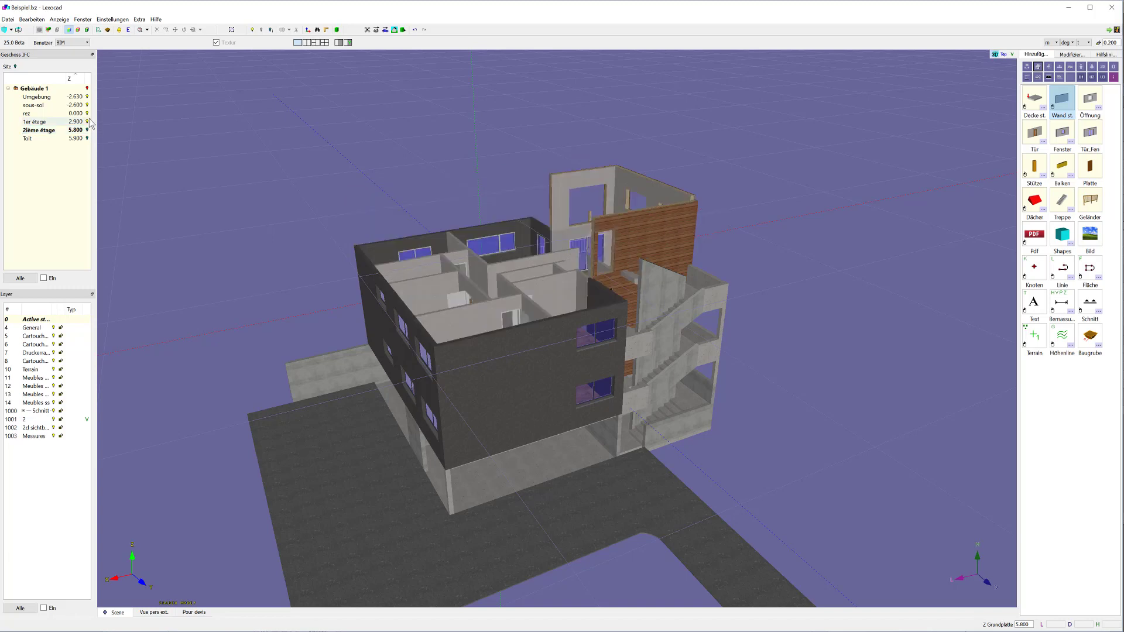
click(88, 121)
click(89, 114)
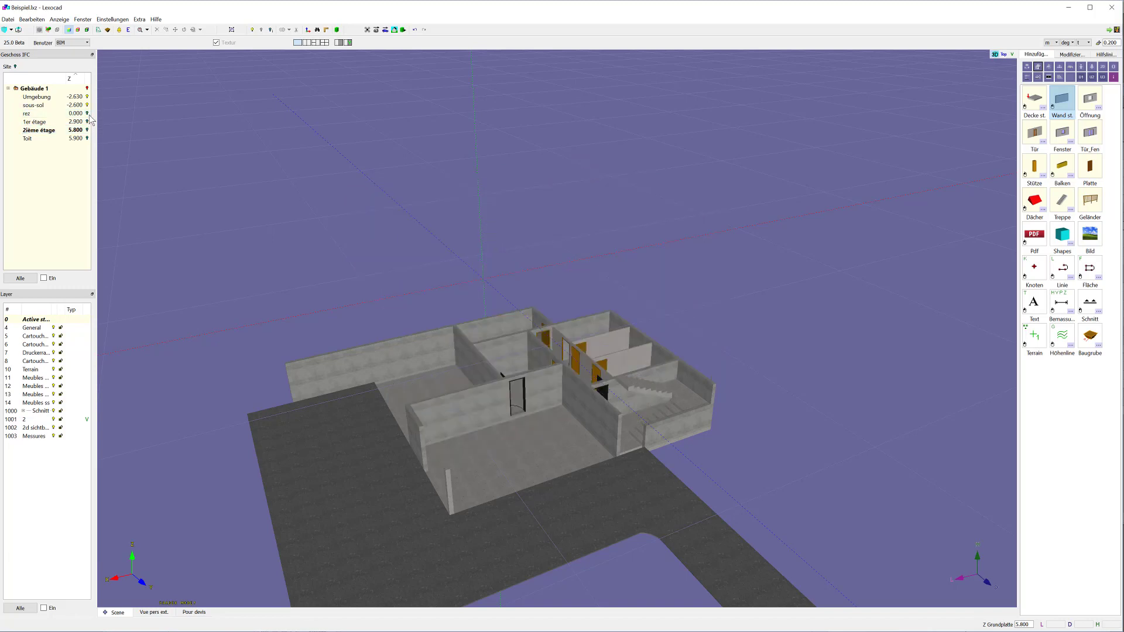
click(87, 113)
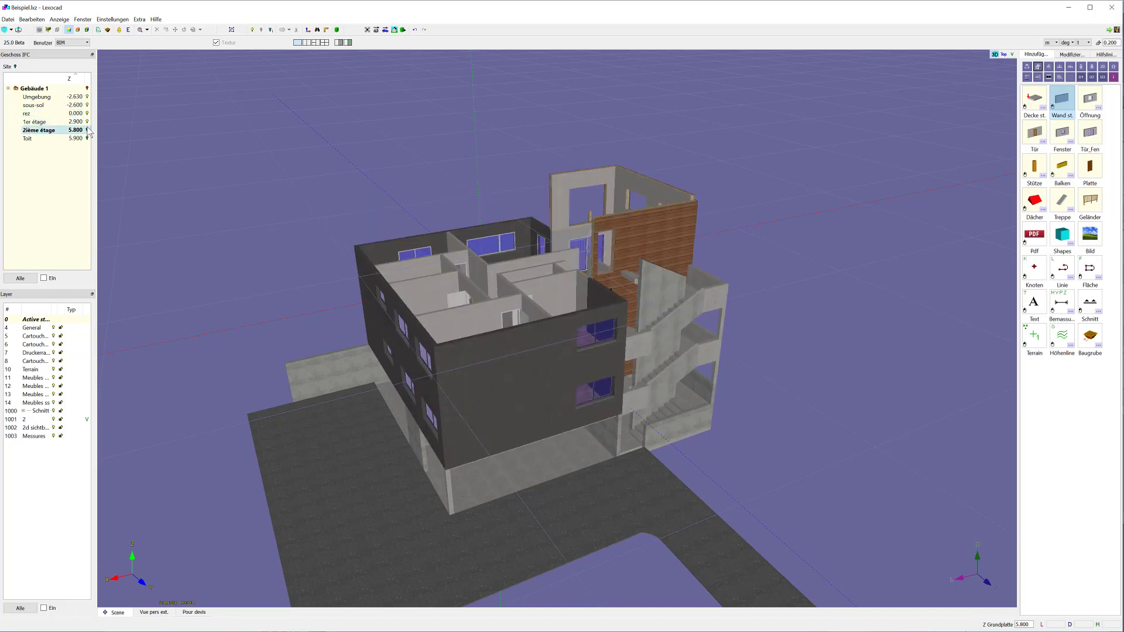
click(87, 130)
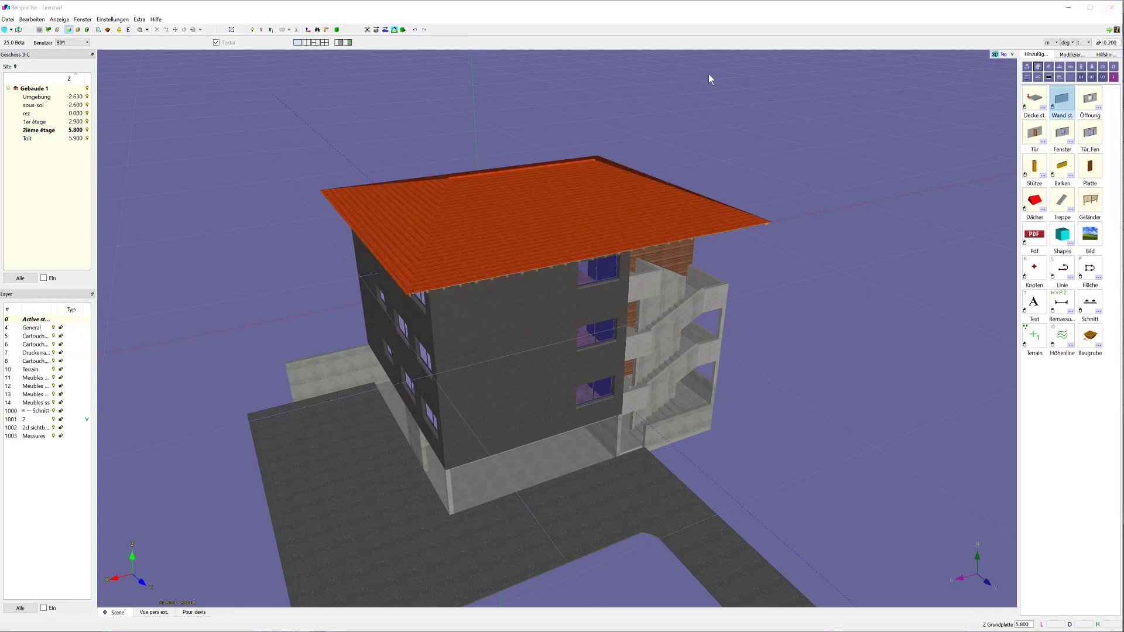
Step: Place a Wand st. wall beside the building, trying storeys rez and 2ième étage, then assigning it to Site
click(1062, 108)
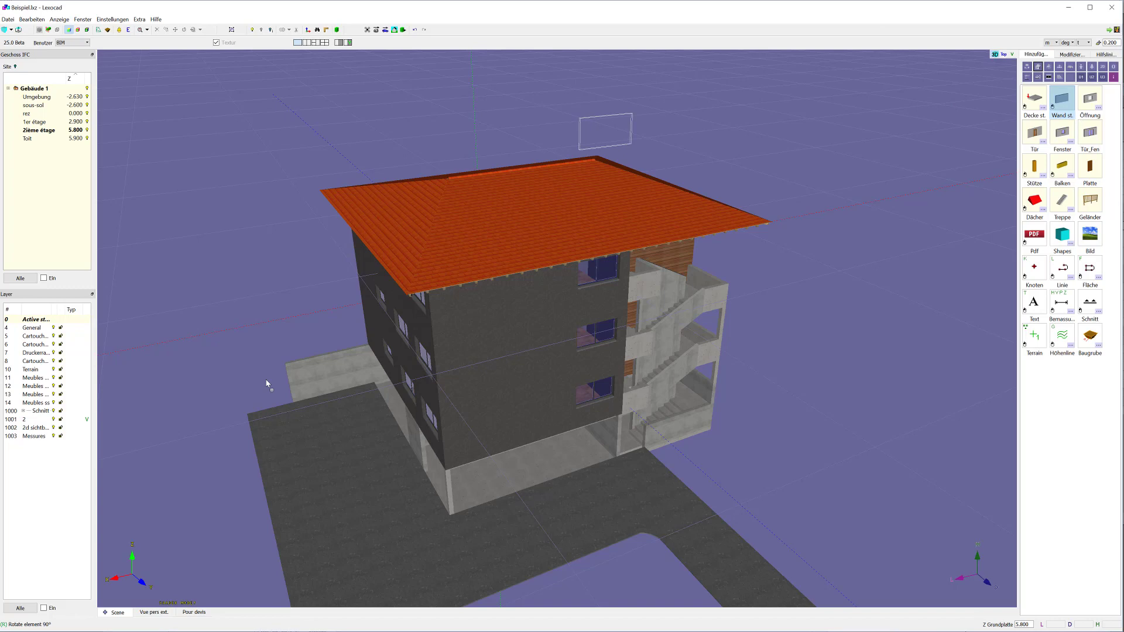
click(289, 438)
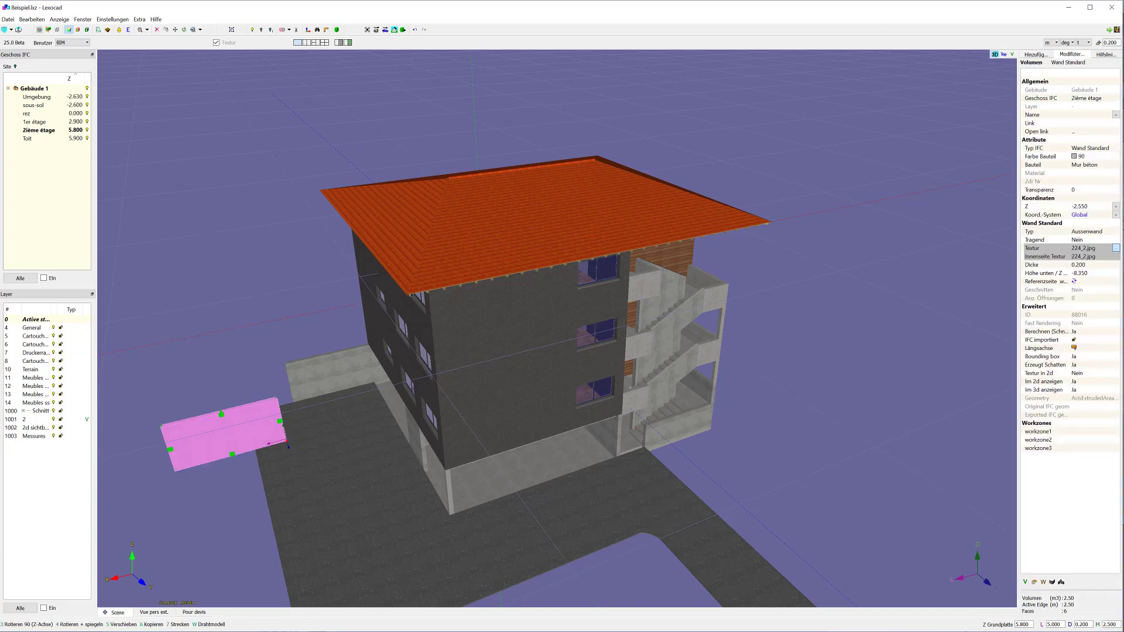
click(1075, 99)
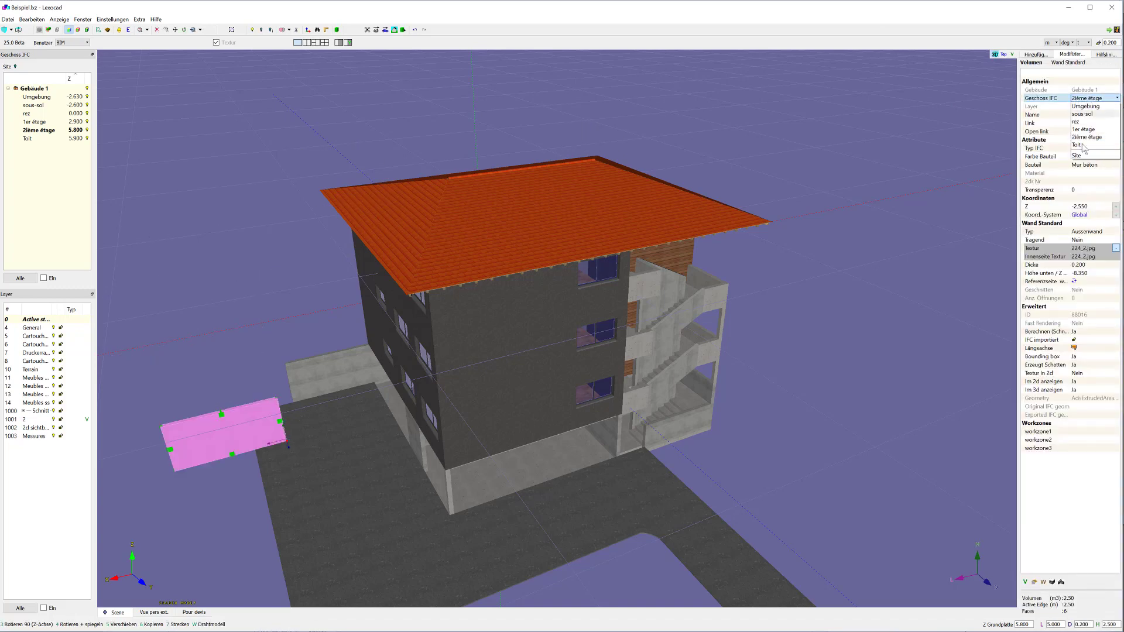
click(1077, 121)
click(1090, 98)
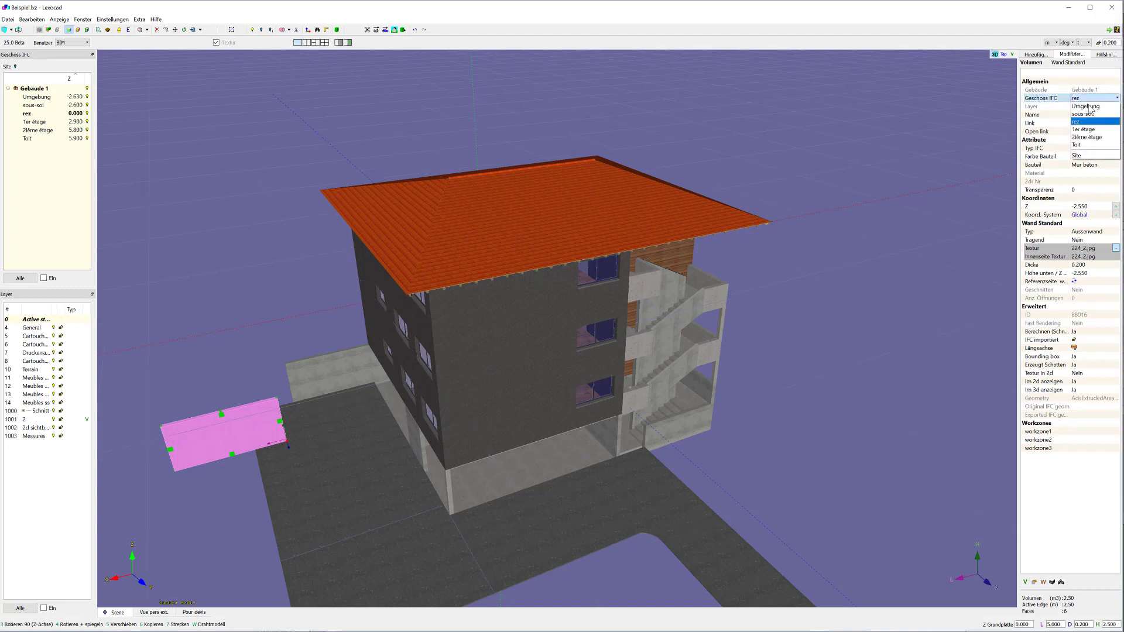
click(1090, 136)
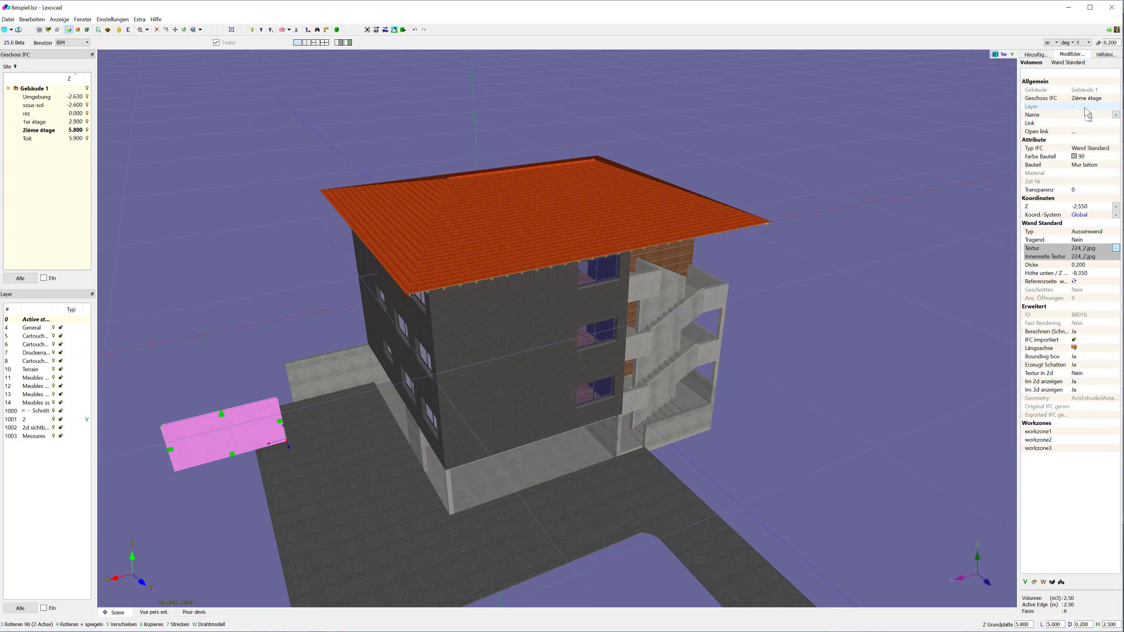
click(1091, 99)
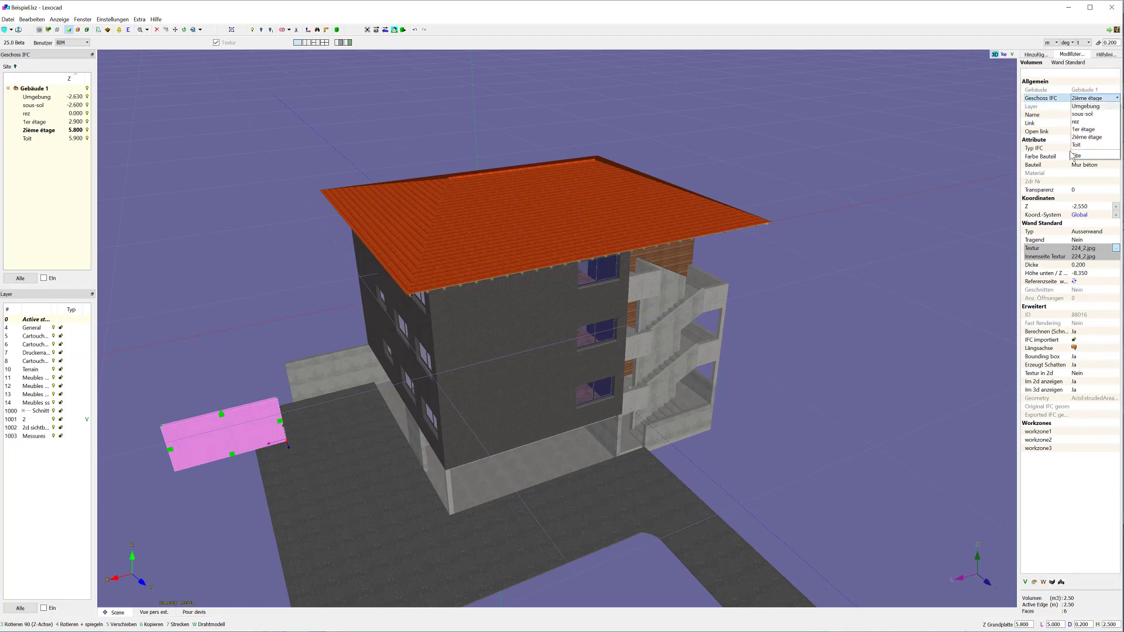
click(1088, 155)
Step: Put the wall on layer 10 Terrain, then on layer 14 Meubles ss, and deselect it
click(1087, 109)
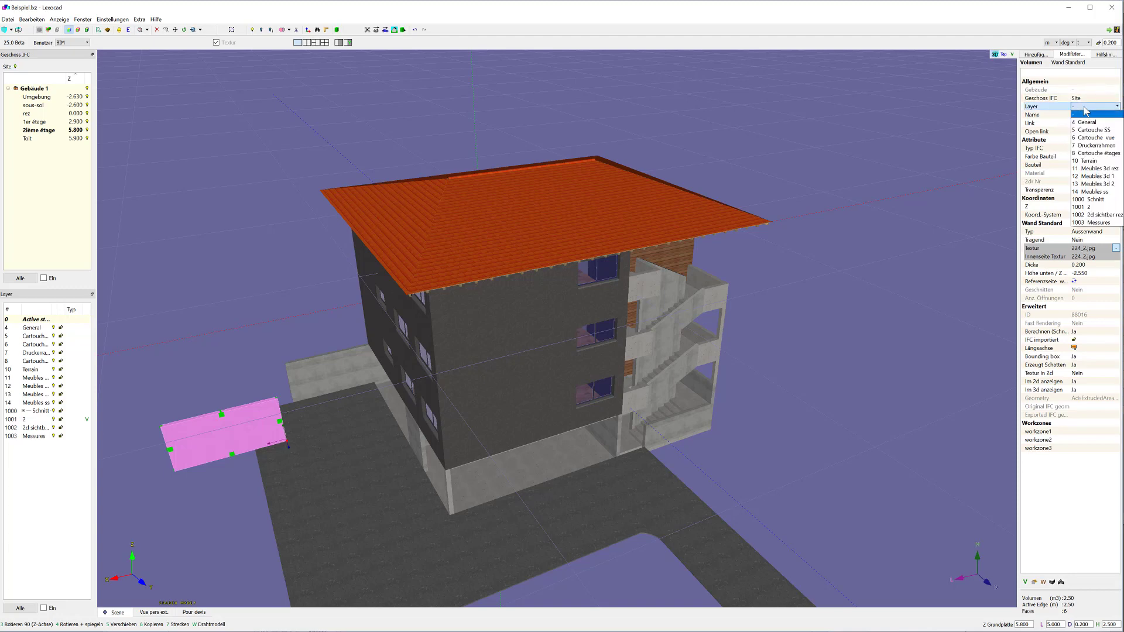
click(1087, 163)
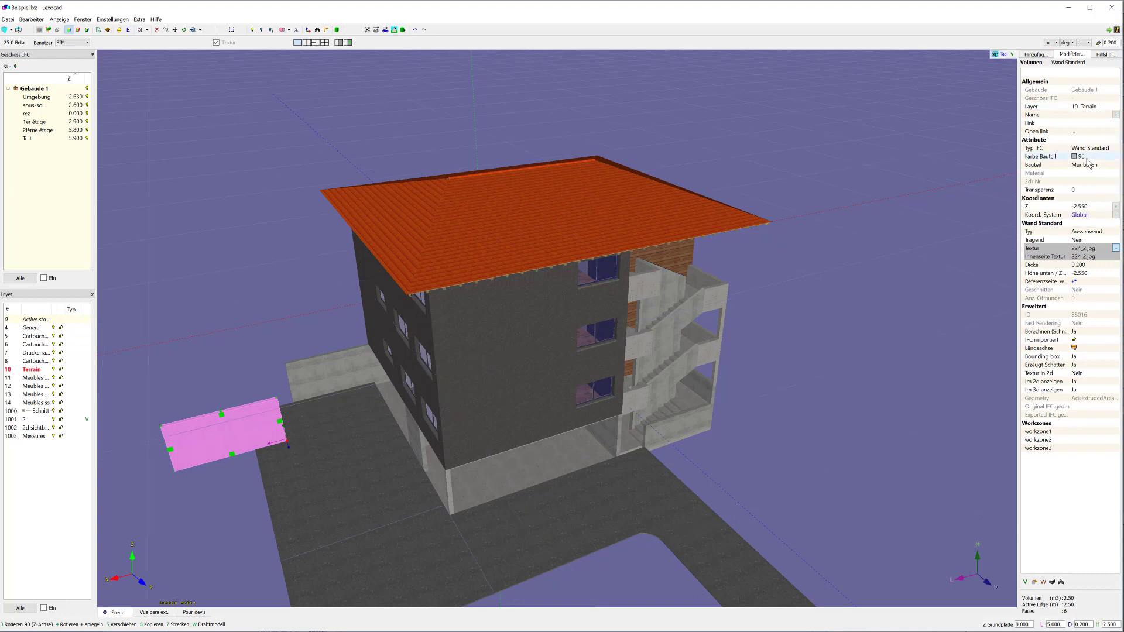
click(1089, 106)
click(1096, 192)
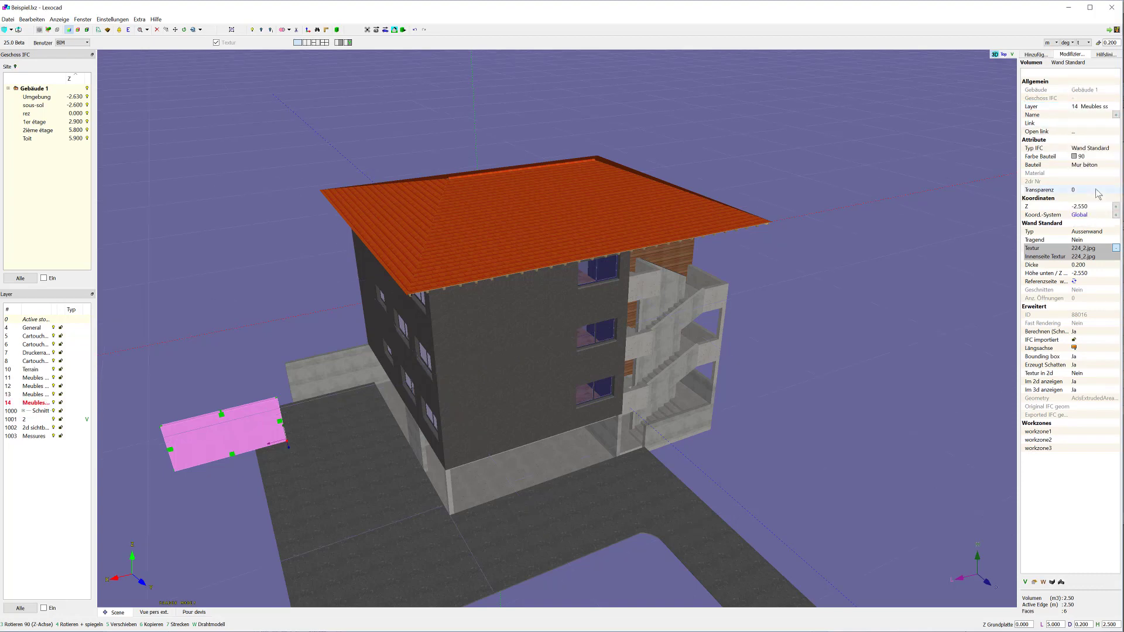
click(943, 177)
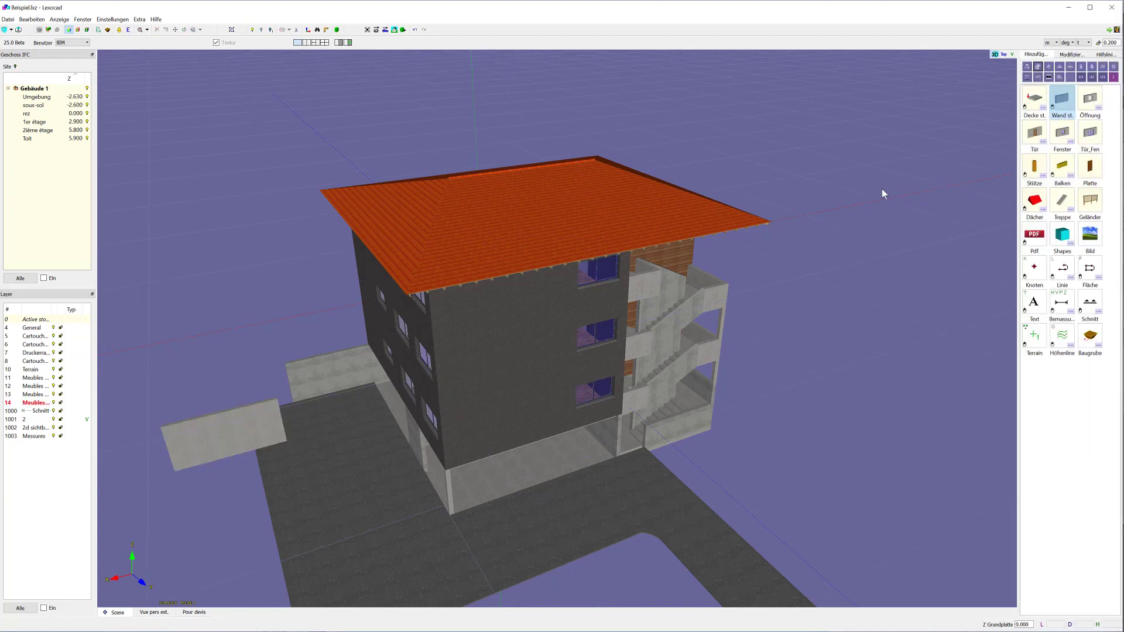
Step: Place a text label beside the house, keeping the default text 'Text'
key(t)
click(174, 511)
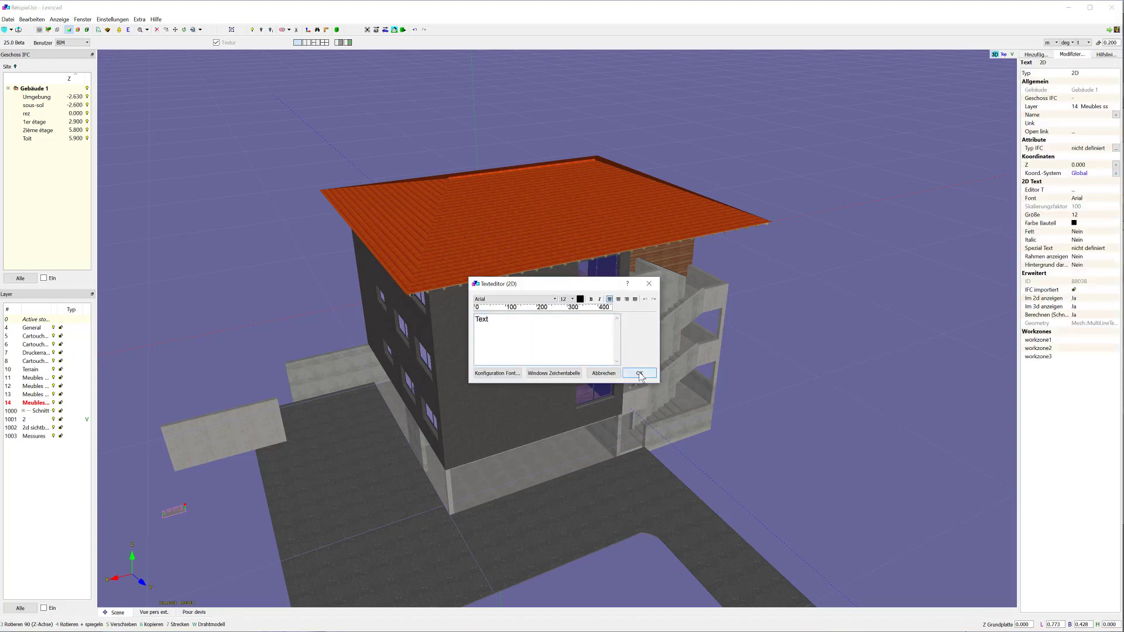
click(639, 373)
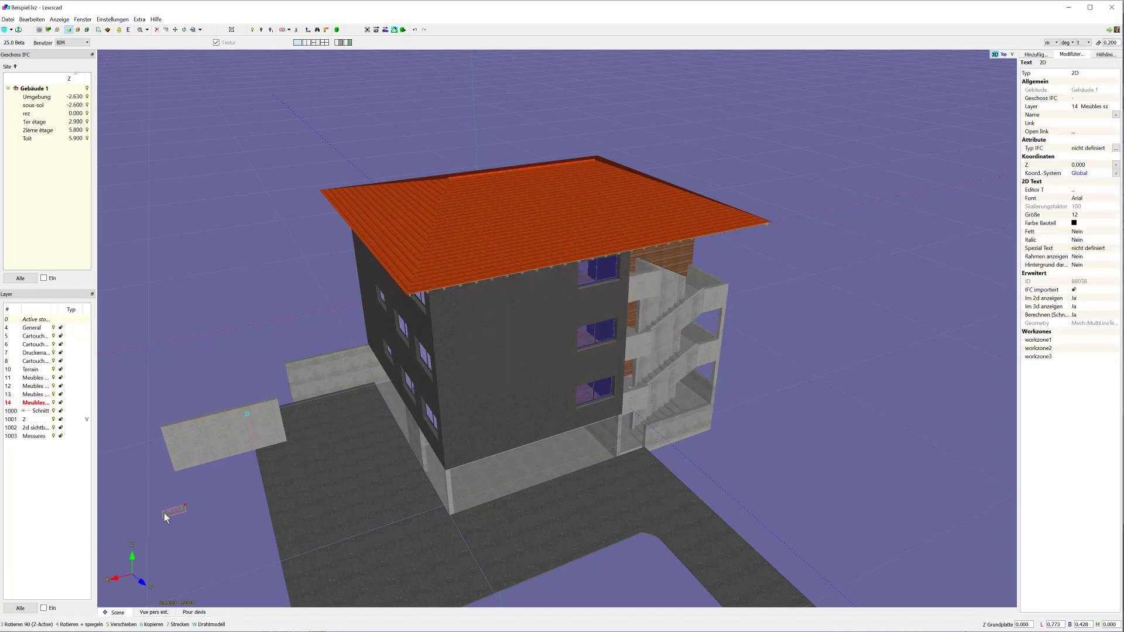
Step: Set the text label to no layer and the rez storey, then delete it
click(1093, 107)
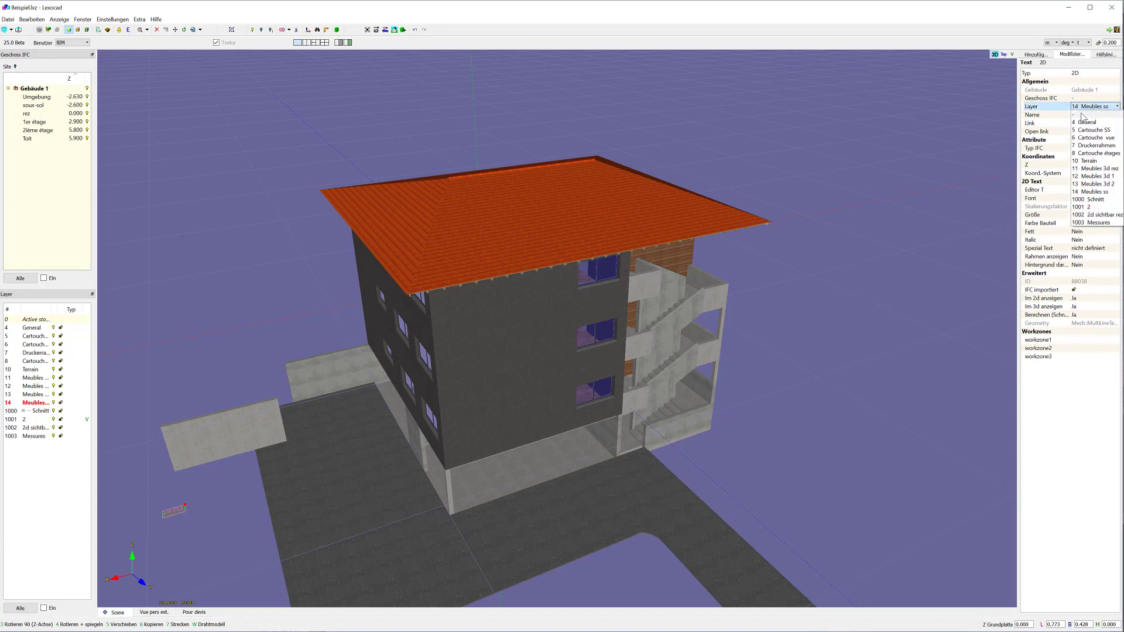
click(1107, 115)
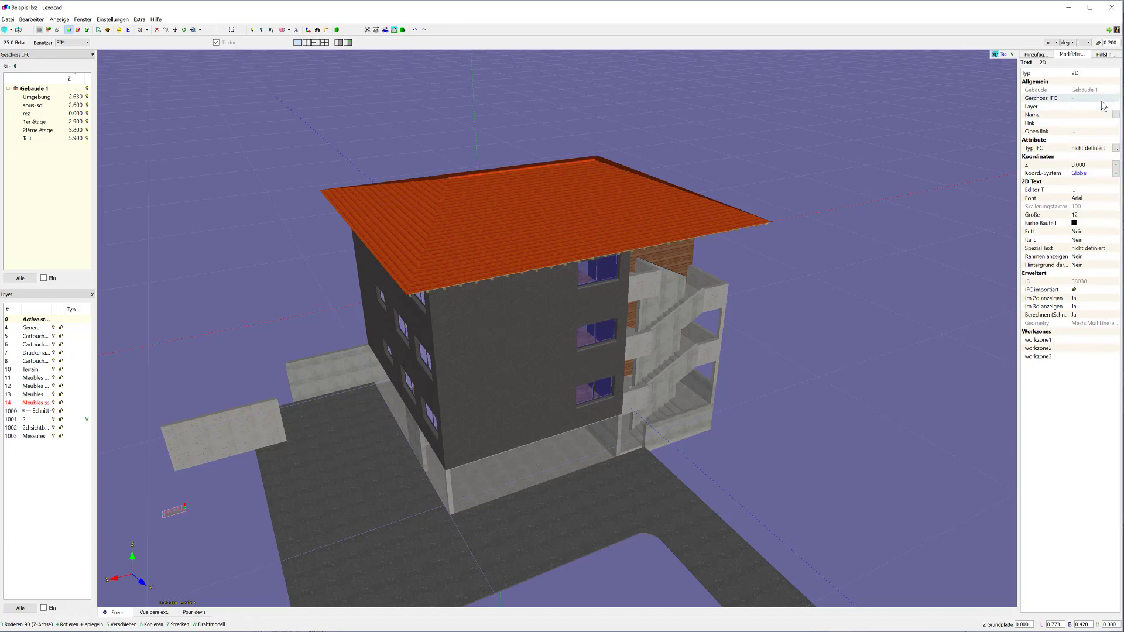
click(1092, 122)
click(166, 502)
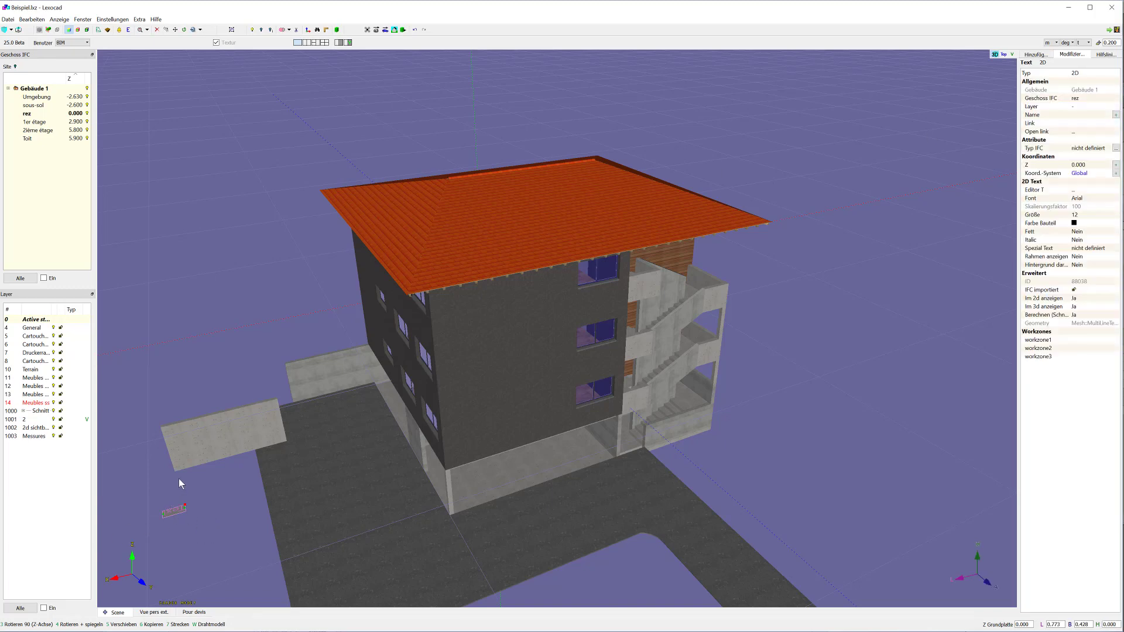
key(Delete)
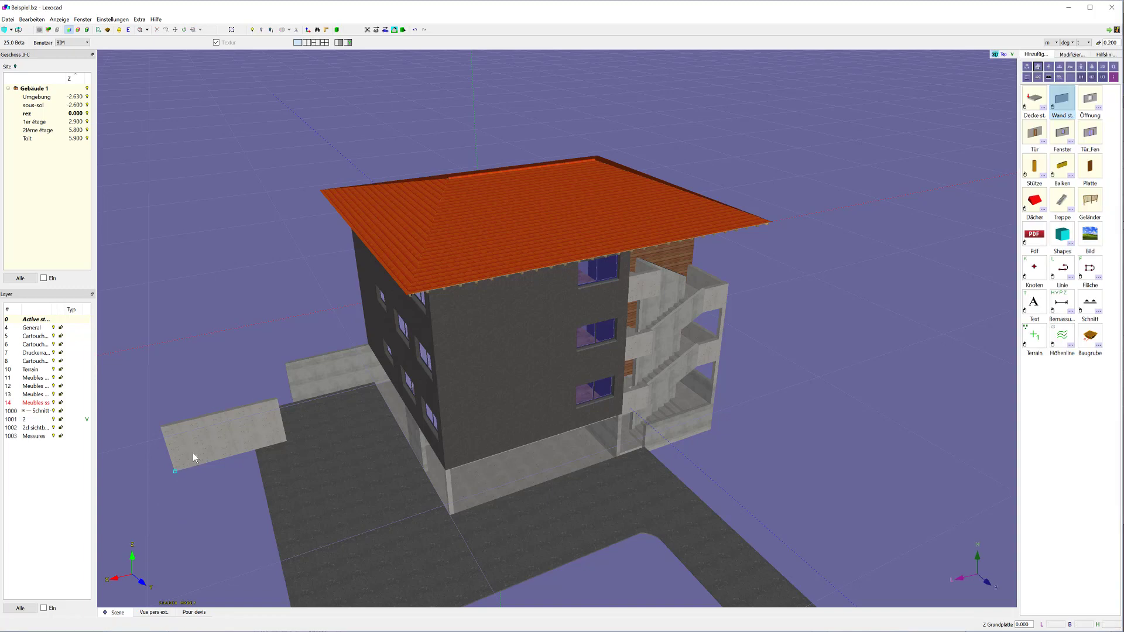
Step: Inspect the new wall's IFC type and change its Z from -2.550 to -1.300
click(194, 456)
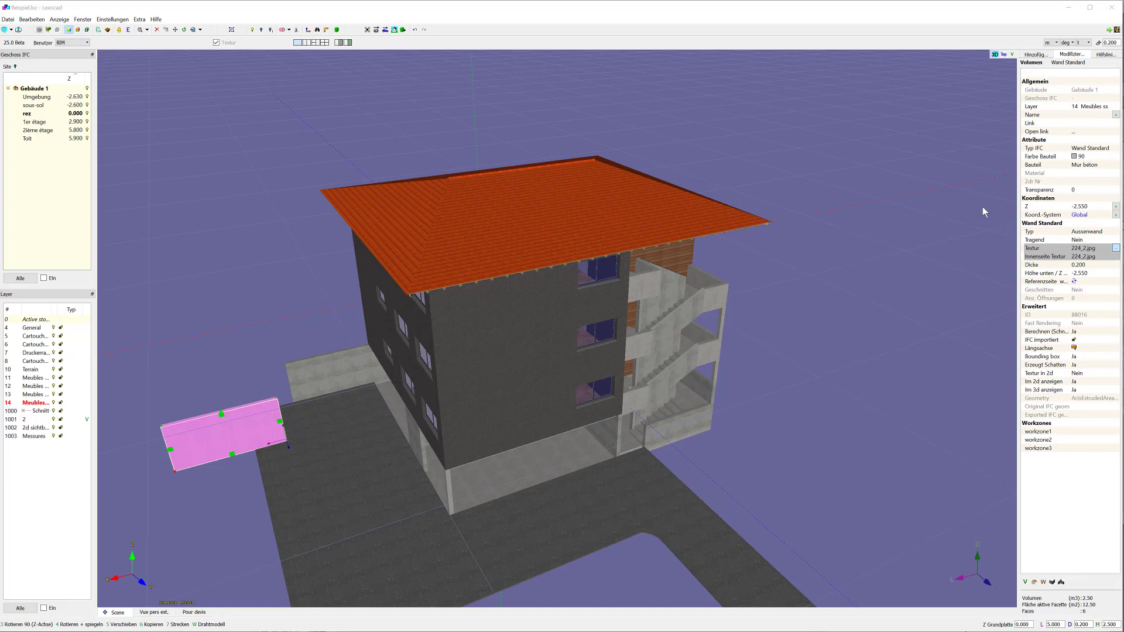
click(1105, 150)
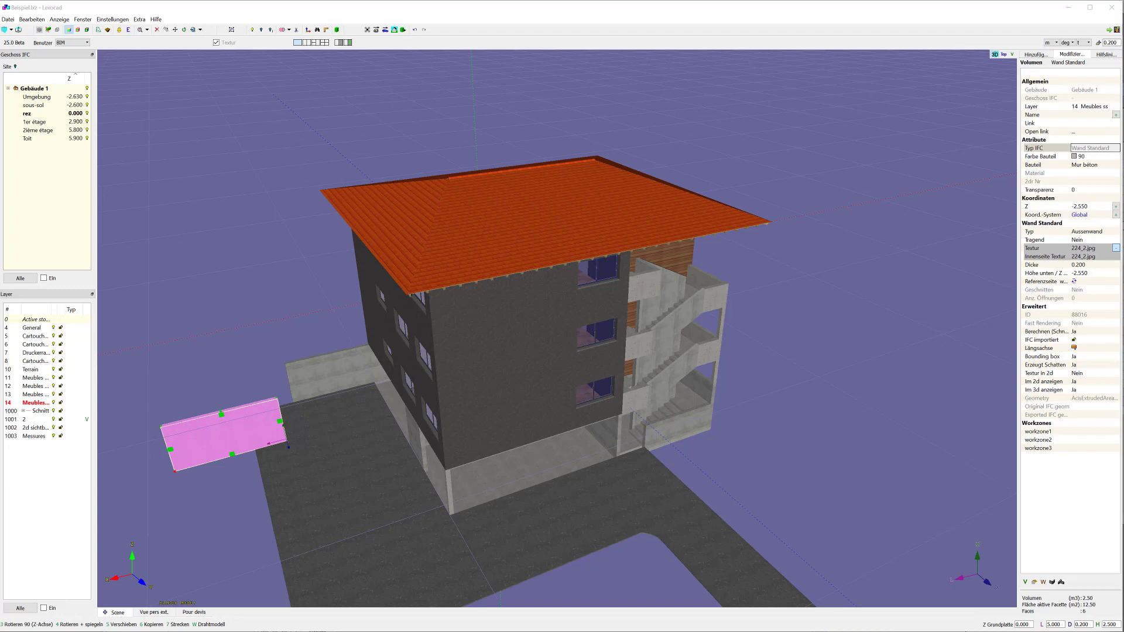
click(244, 419)
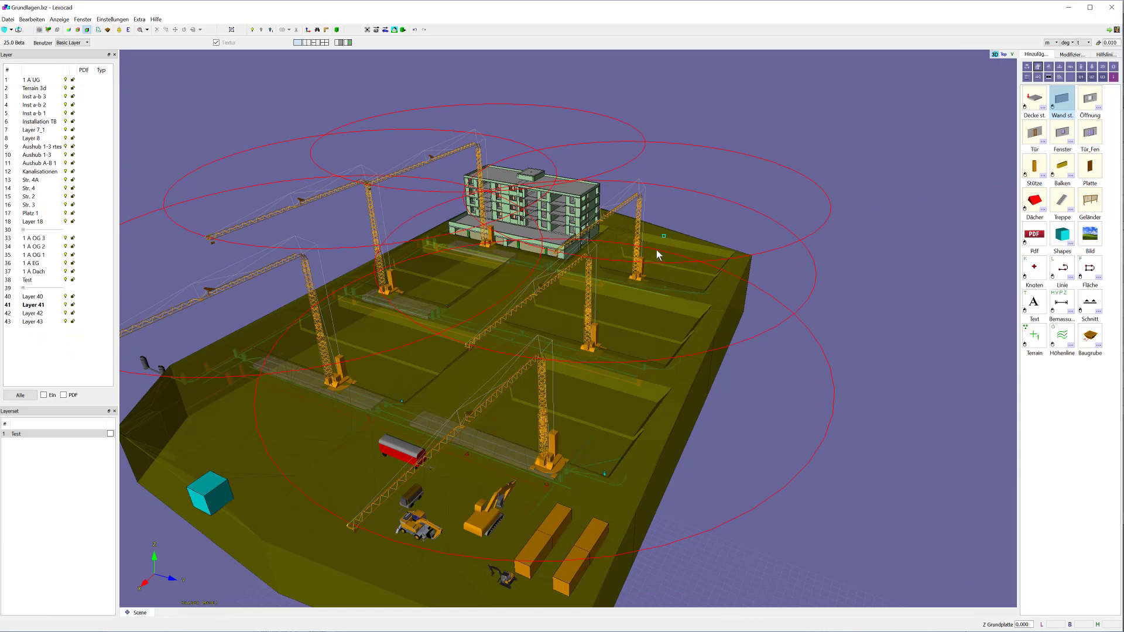
Step: Orbit the Grundlagen.lxz construction-site scene, then return to the Beispiel.lxz model window
middle_drag(656, 250, 546, 253)
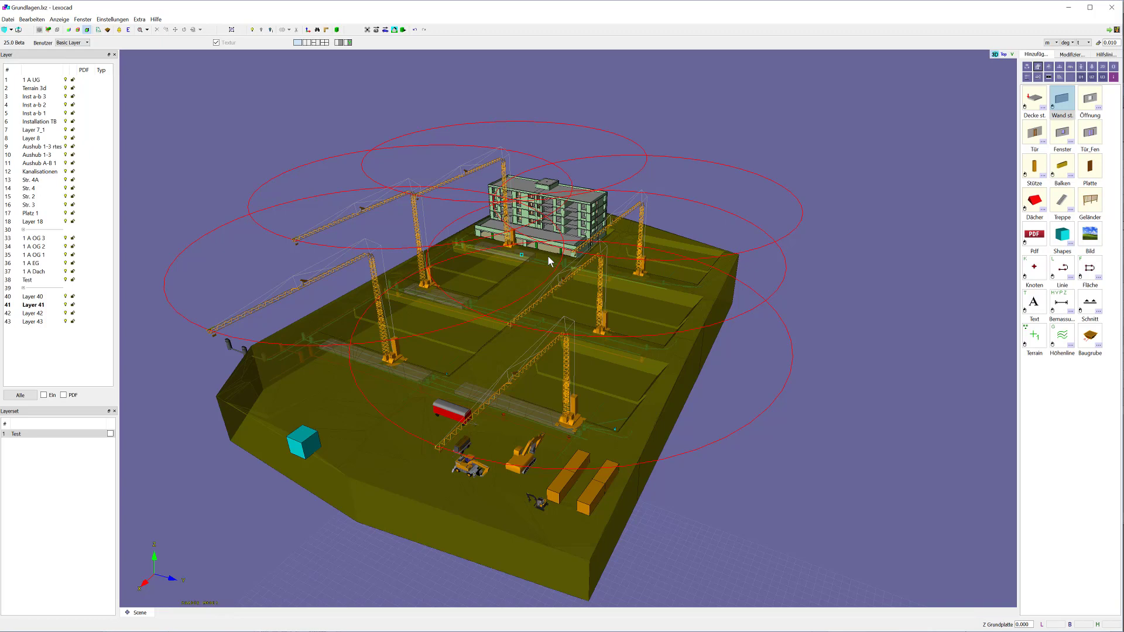
click(779, 615)
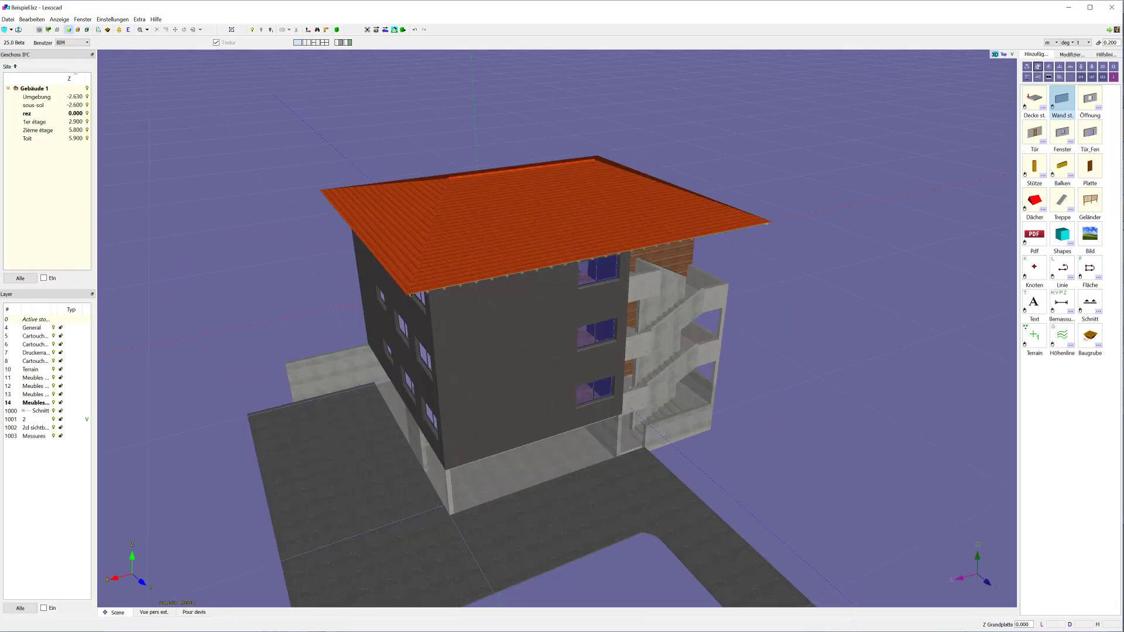
middle_drag(497, 176, 485, 163)
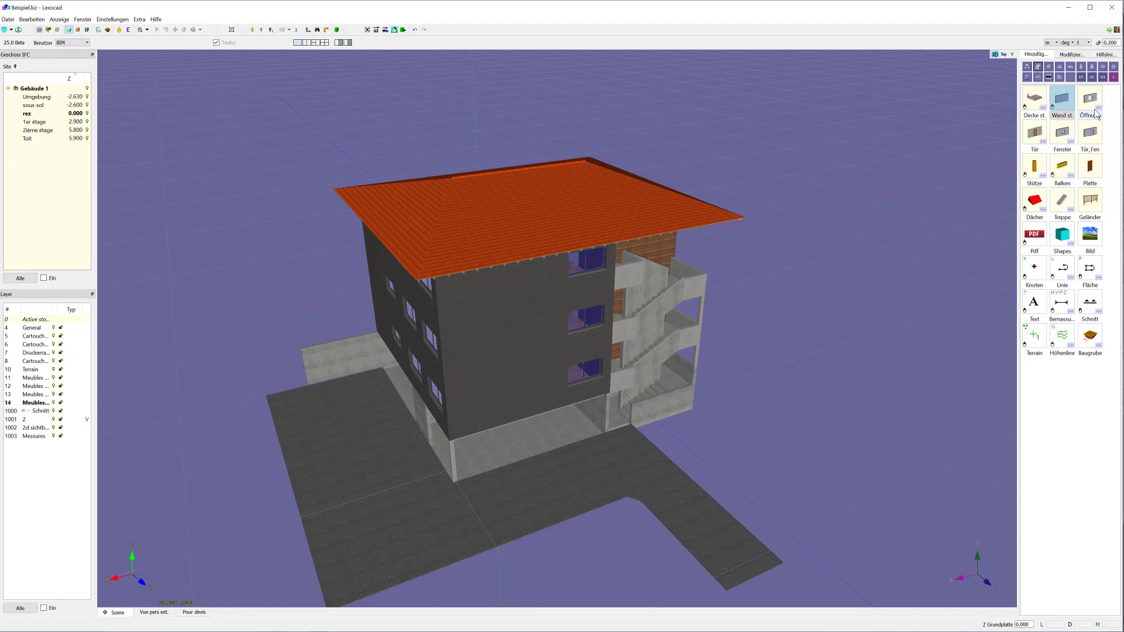
click(87, 42)
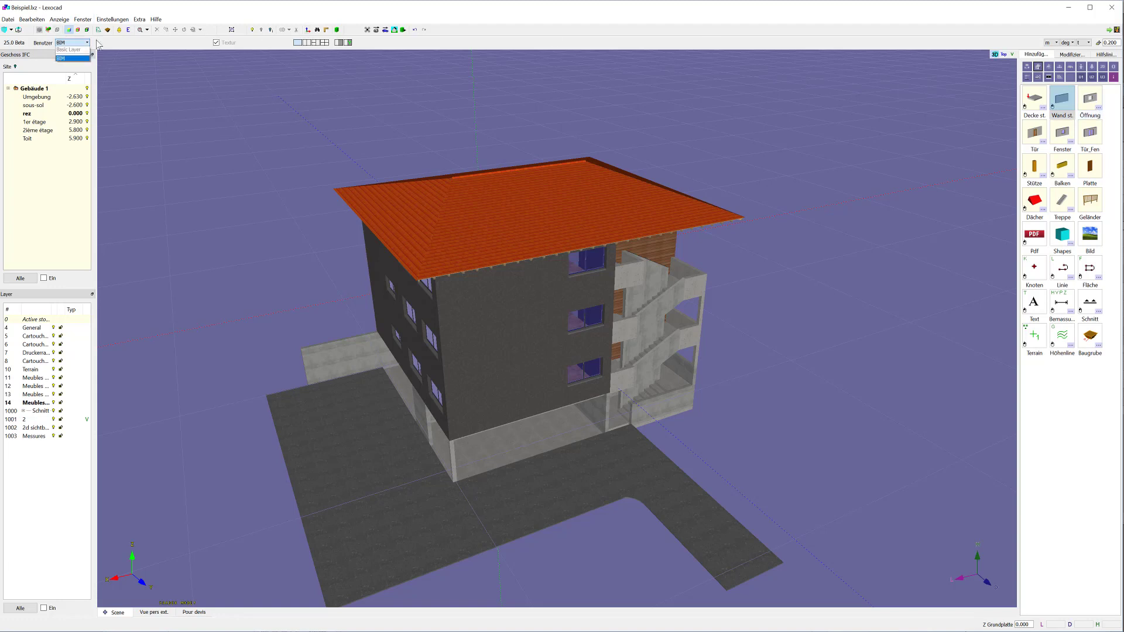
click(144, 56)
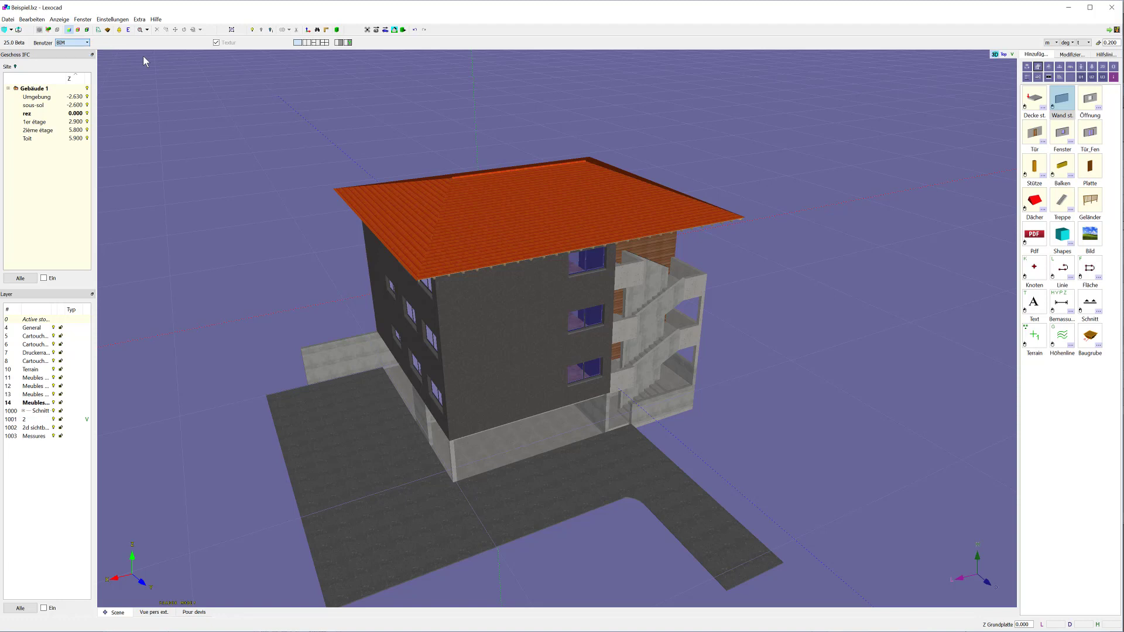